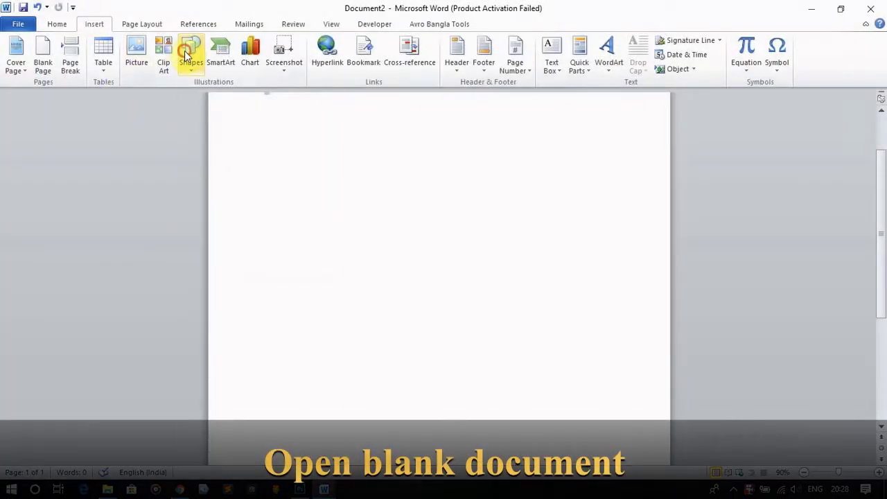
Draw a wave shape across the top of the page.
{"action": "left_click", "coordinate": [188, 55]}
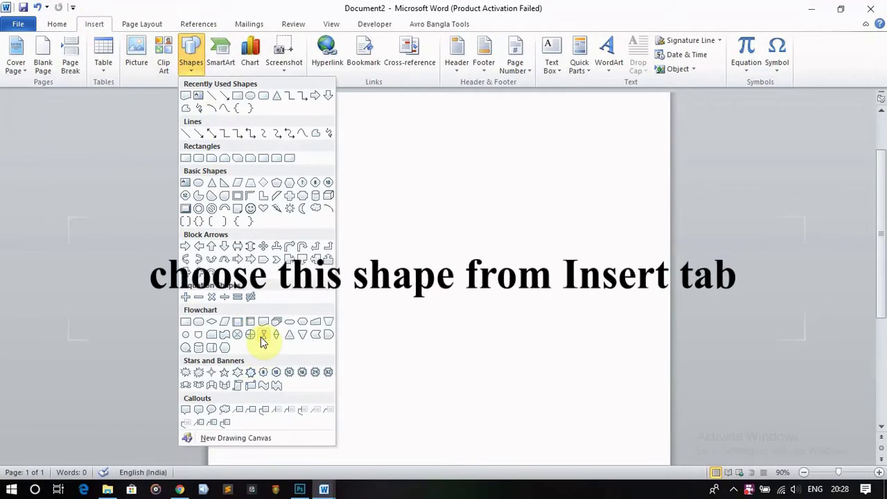
{"action": "left_click", "coordinate": [263, 331]}
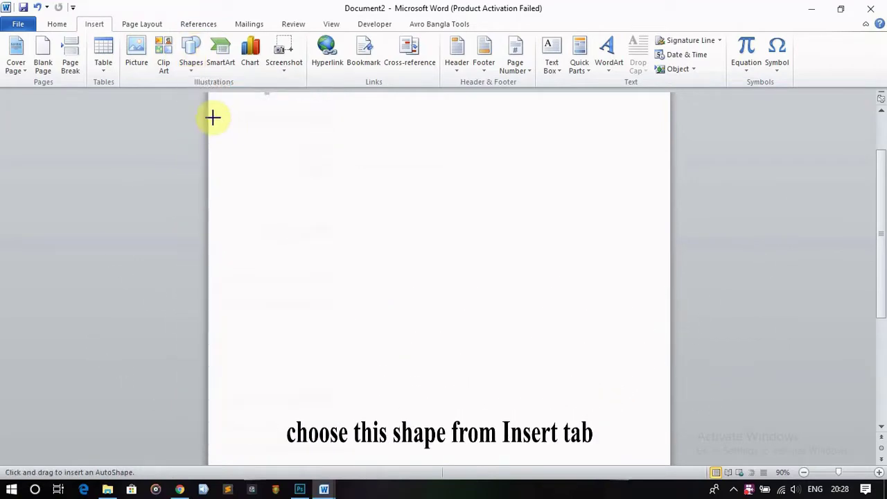
{"action": "left_click_drag", "start_coordinate": [213, 118], "coordinate": [671, 230]}
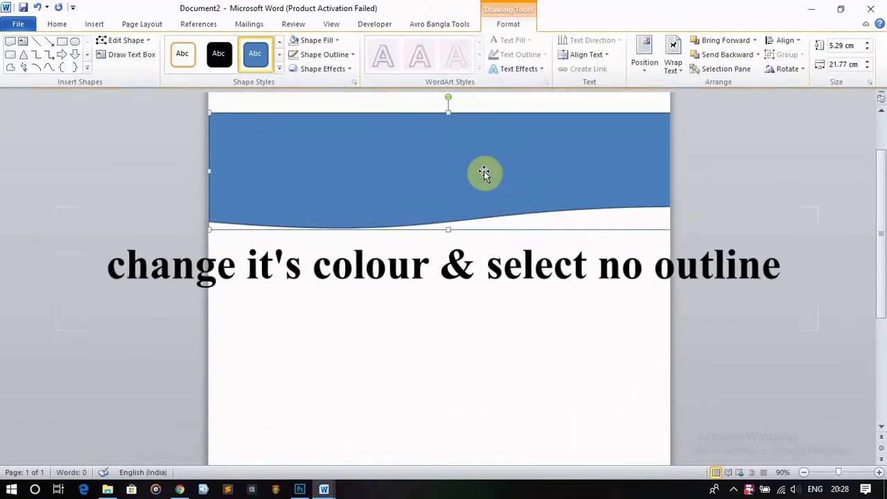
Fill the wave dark navy and give it no outline.
{"action": "left_click", "coordinate": [338, 40]}
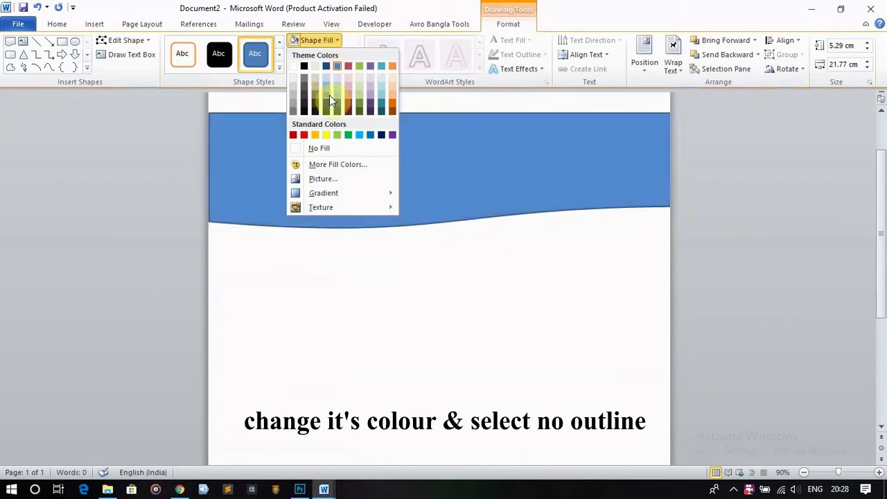
{"action": "left_click", "coordinate": [322, 111]}
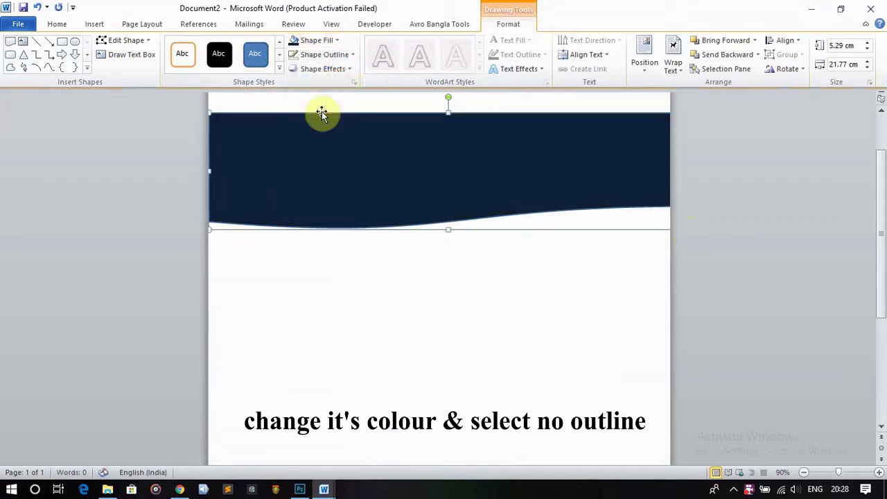
{"action": "left_click", "coordinate": [353, 56]}
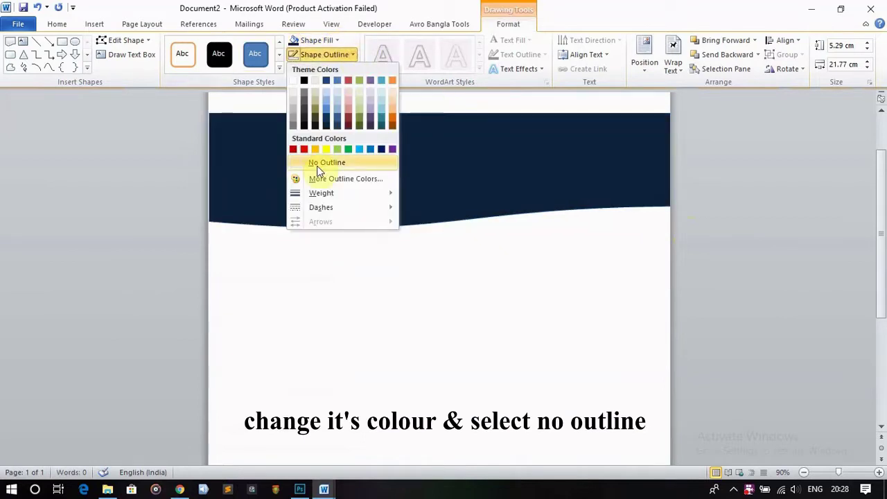
{"action": "left_click", "coordinate": [296, 162]}
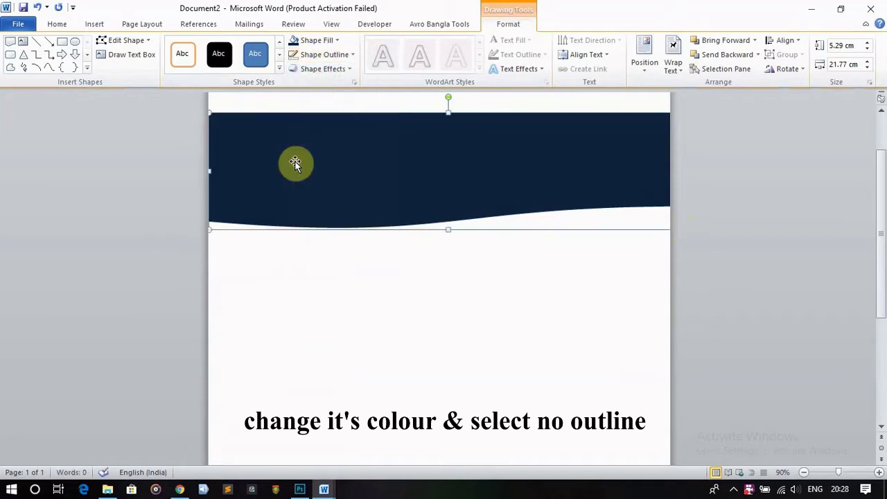
Copy the navy wave and paste a slightly offset duplicate.
{"action": "right_click", "coordinate": [360, 178]}
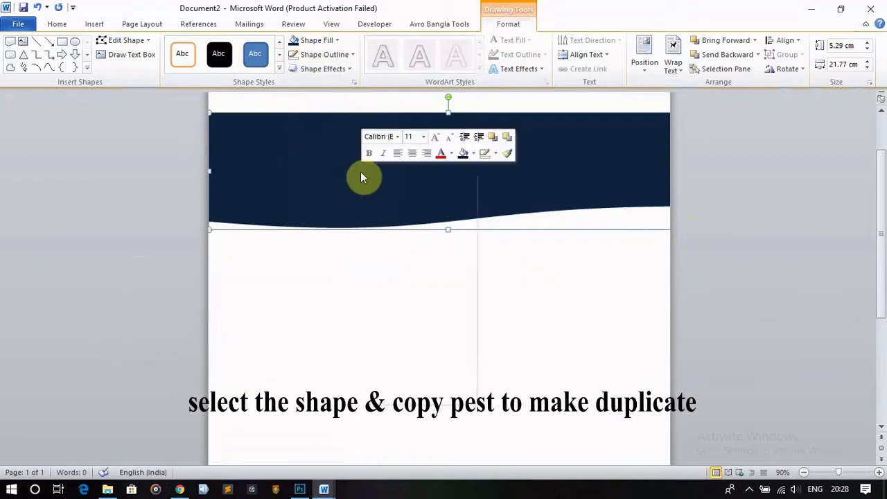
{"action": "left_click", "coordinate": [396, 194]}
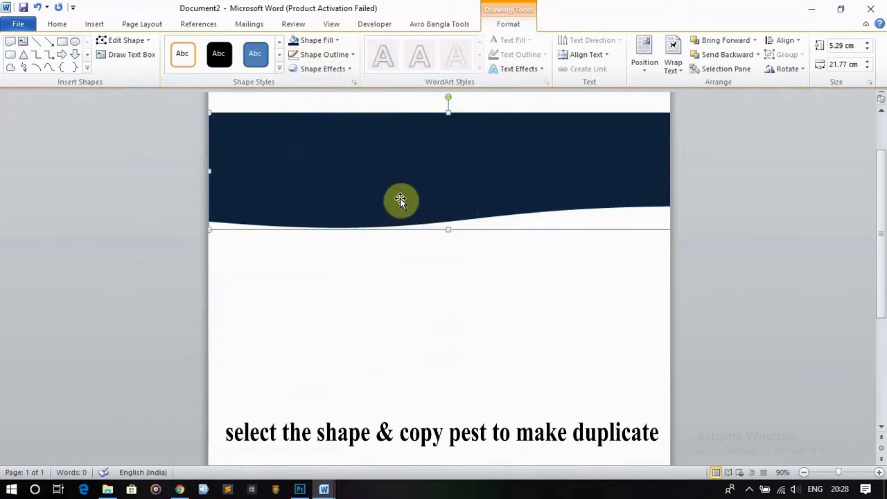
{"action": "right_click", "coordinate": [400, 198]}
{"action": "left_click", "coordinate": [424, 249]}
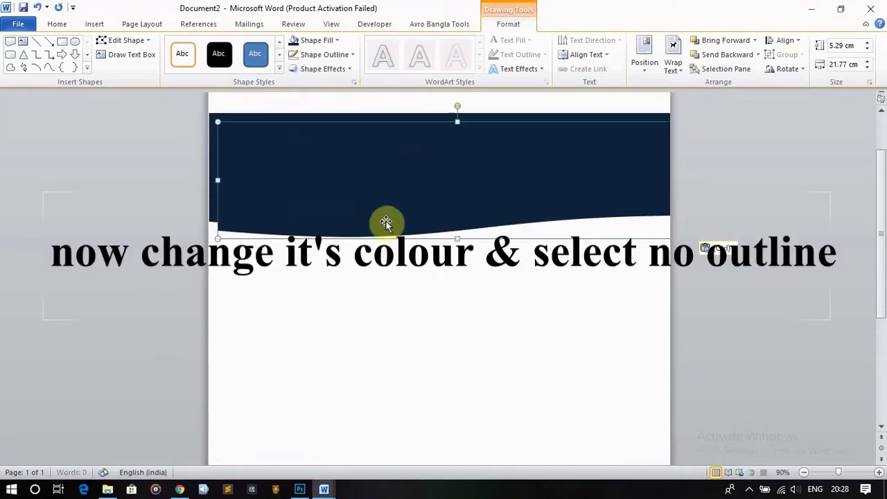
Fill the duplicate wave blue and remove its outline.
{"action": "left_click", "coordinate": [335, 40]}
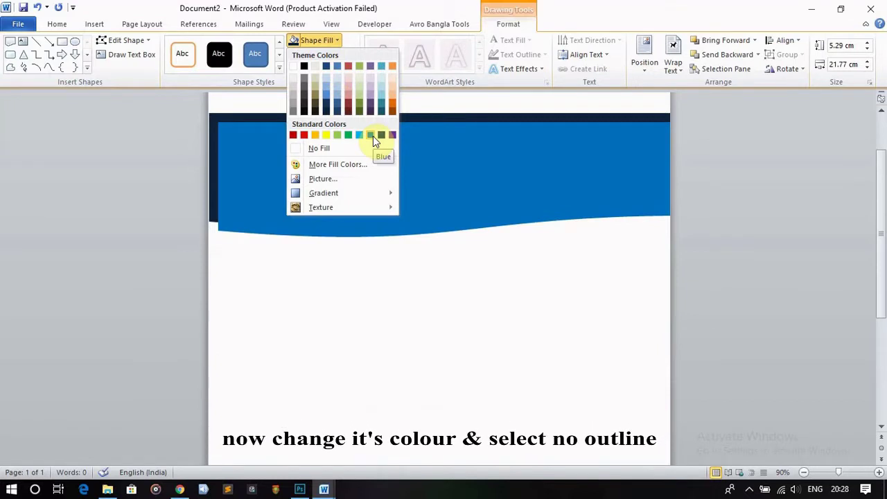
{"action": "left_click", "coordinate": [373, 136]}
{"action": "left_click", "coordinate": [352, 55]}
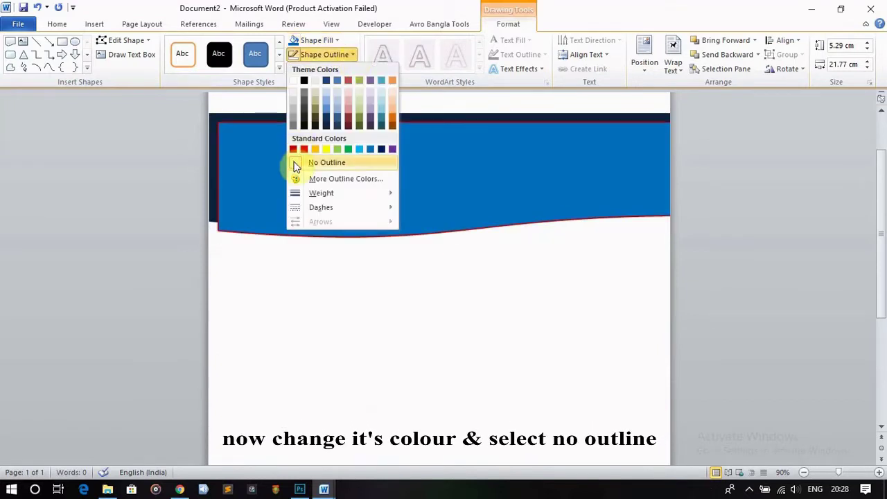
{"action": "left_click", "coordinate": [295, 162]}
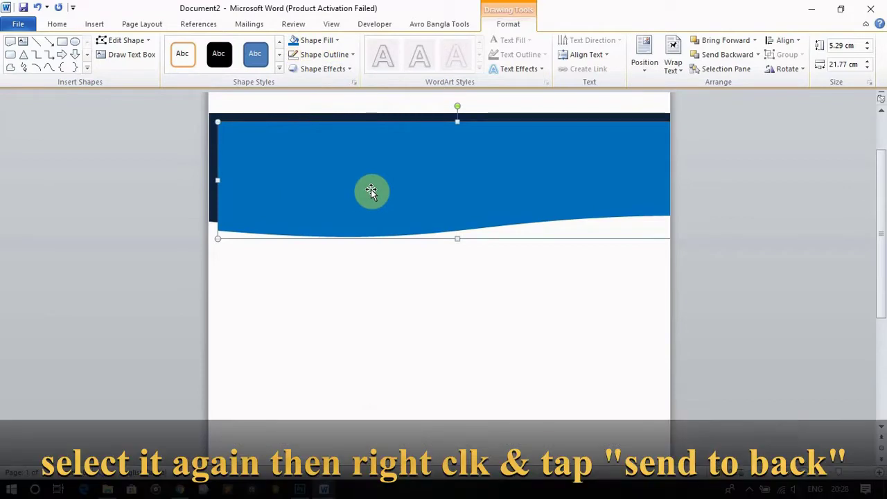
Send the blue wave behind the navy wave.
{"action": "right_click", "coordinate": [371, 189]}
{"action": "left_click", "coordinate": [434, 320]}
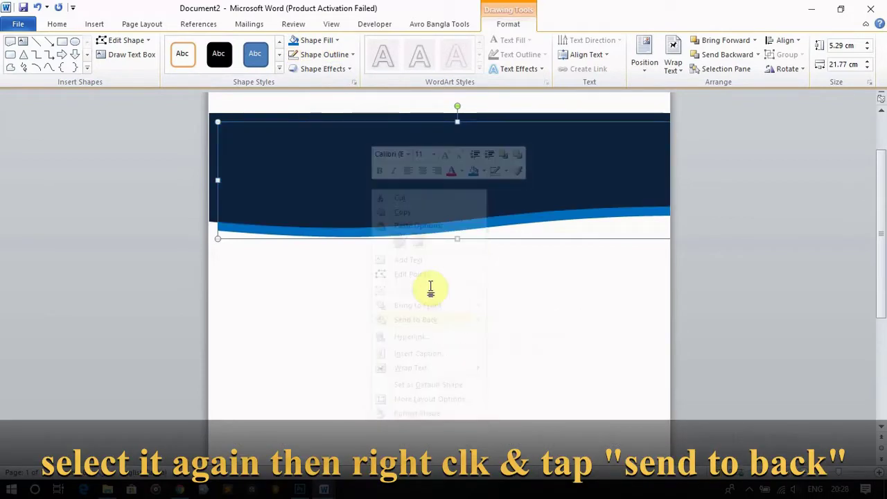
{"action": "left_click", "coordinate": [538, 298]}
Align the navy wave with the page edges.
{"action": "left_click", "coordinate": [490, 248]}
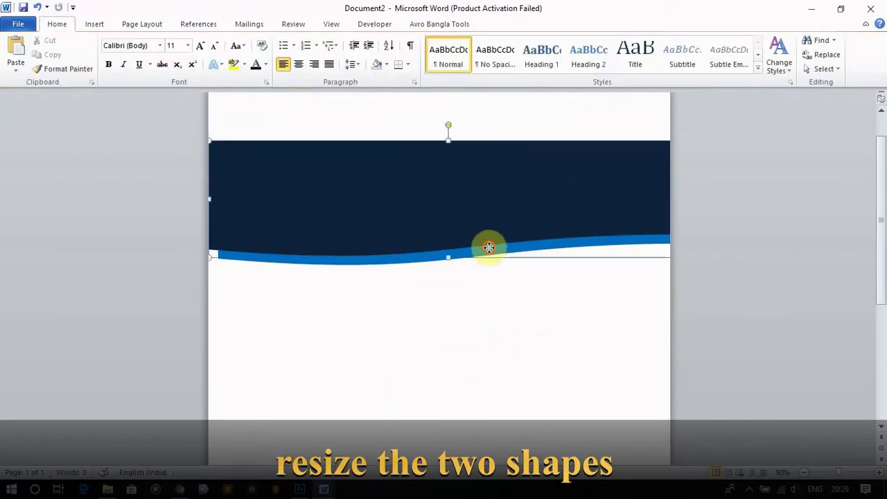
{"action": "left_click_drag", "start_coordinate": [490, 249], "coordinate": [476, 248]}
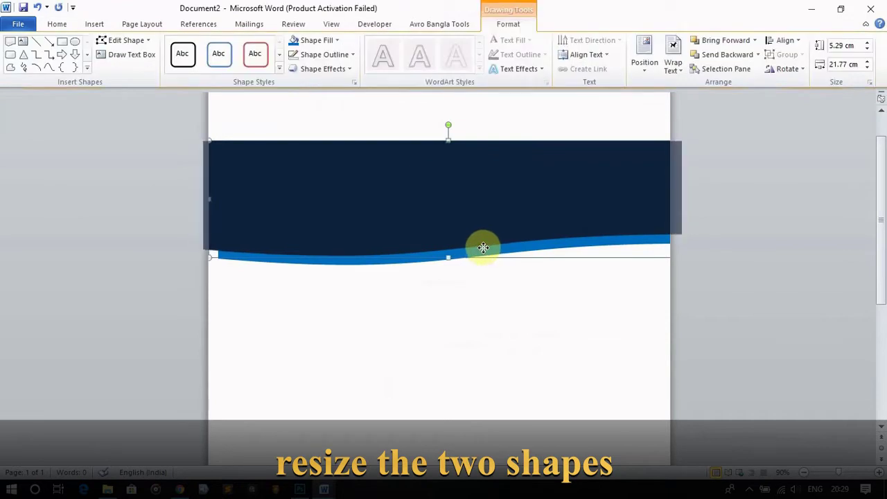
{"action": "left_click_drag", "start_coordinate": [477, 248], "coordinate": [483, 248]}
Stretch the blue wave down to 5.82 cm tall beneath the navy one.
{"action": "left_click", "coordinate": [476, 318]}
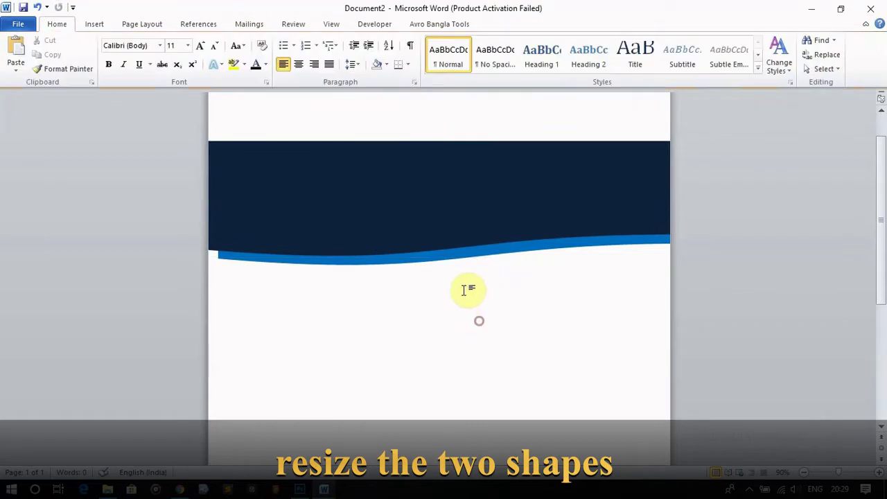
{"action": "left_click", "coordinate": [458, 256]}
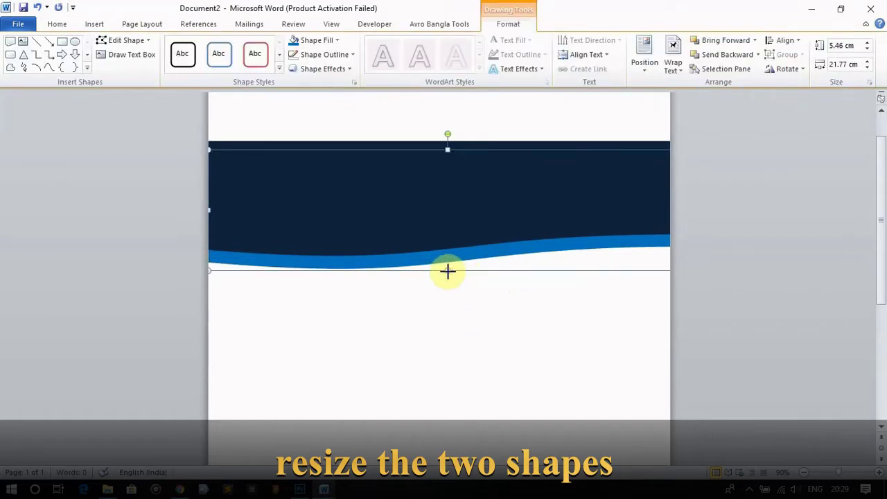
{"action": "left_click_drag", "start_coordinate": [447, 278], "coordinate": [447, 279]}
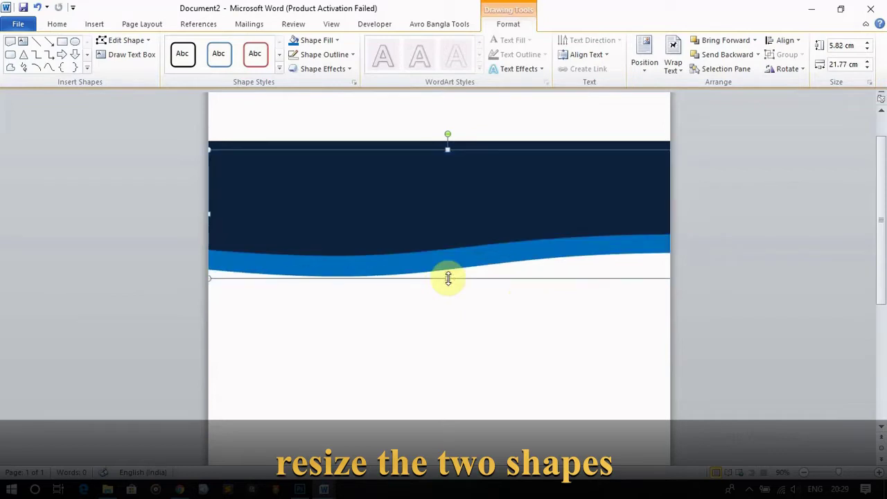
Group both waves into one 6.23 × 22 cm banner and drag it to the page top.
{"action": "right_click", "coordinate": [459, 255]}
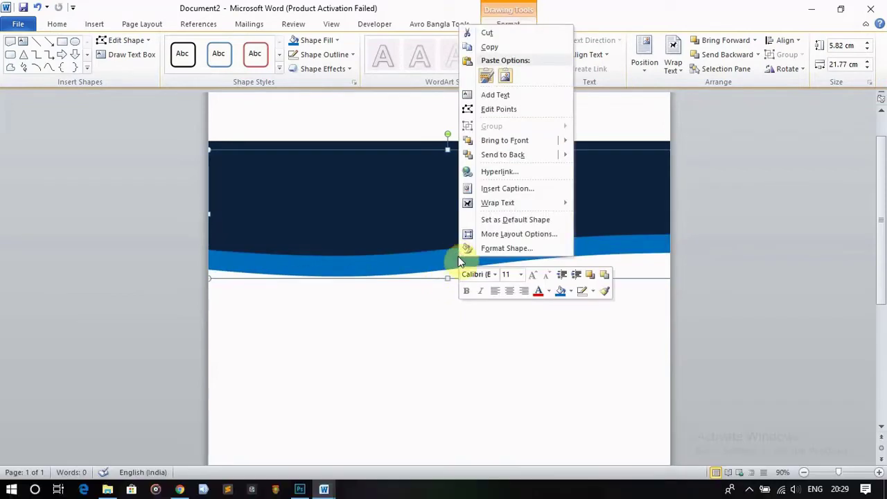
{"action": "left_click", "coordinate": [433, 252], "text": "shift"}
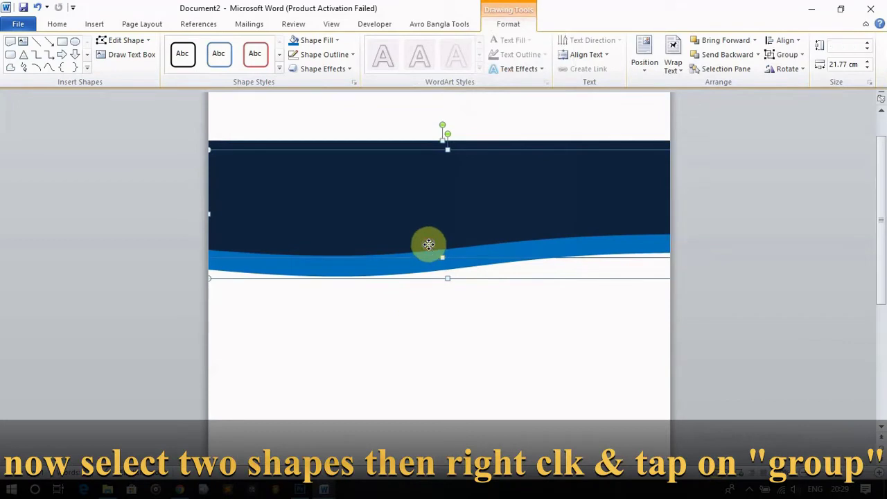
{"action": "right_click", "coordinate": [429, 243]}
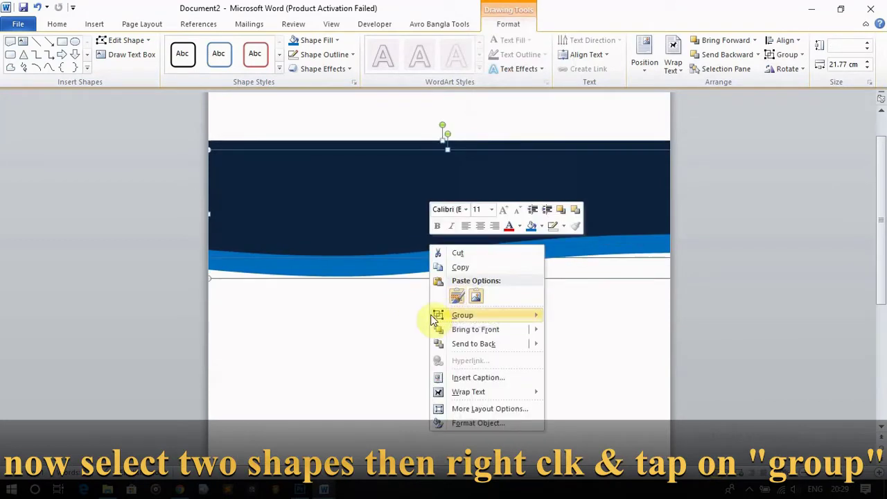
{"action": "mouse_move", "coordinate": [462, 315]}
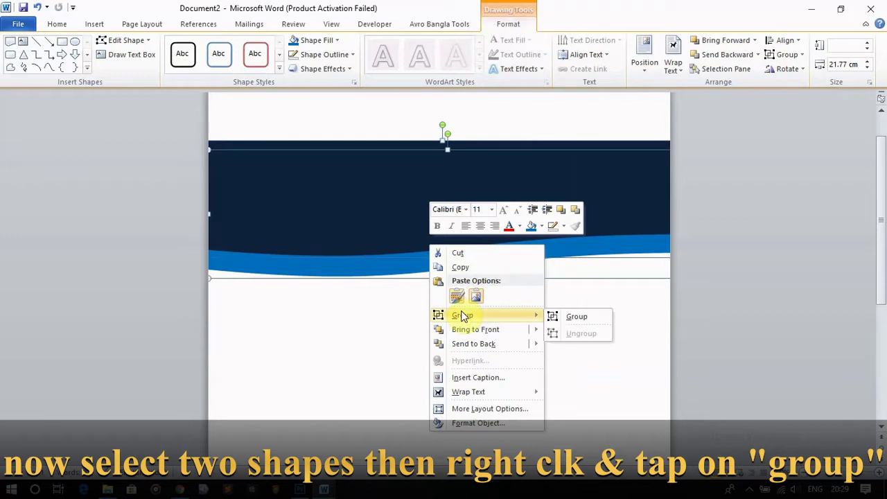
{"action": "left_click", "coordinate": [577, 317]}
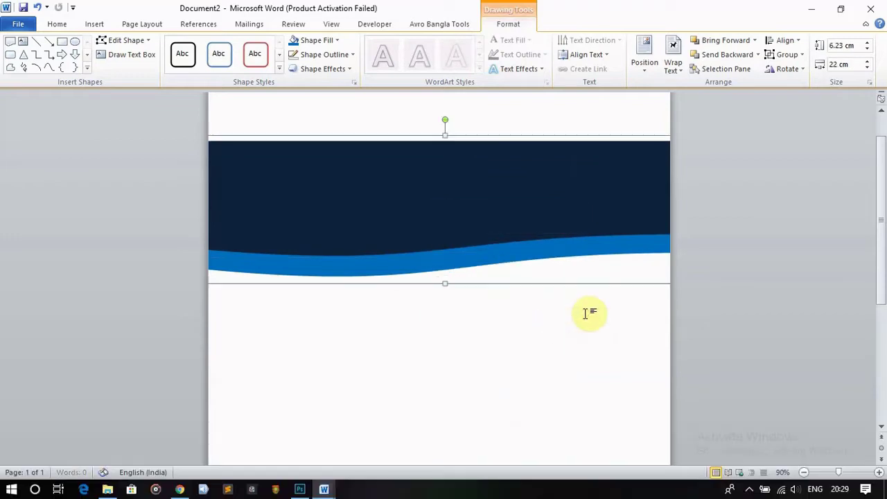
{"action": "left_click_drag", "start_coordinate": [478, 173], "coordinate": [478, 121]}
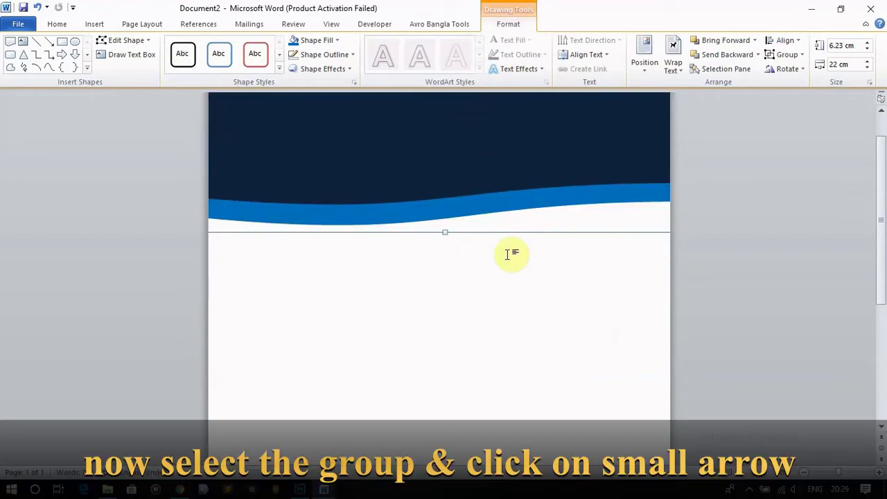
Apply an outer shadow preset to the wave banner in Format Shape.
{"action": "left_click", "coordinate": [354, 81]}
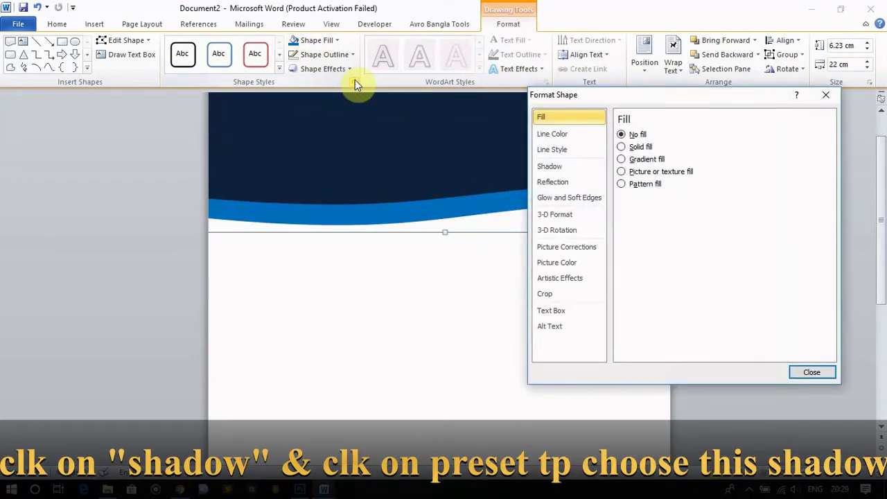
{"action": "left_click", "coordinate": [578, 170]}
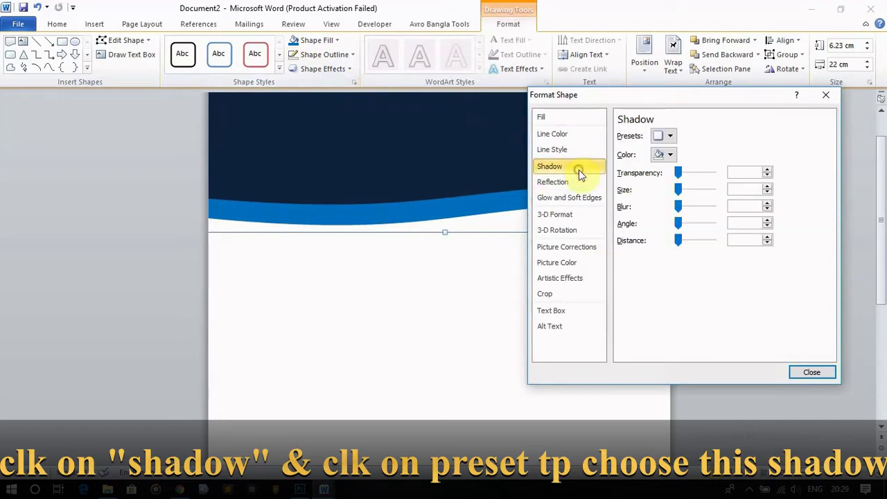
{"action": "left_click", "coordinate": [667, 137]}
{"action": "left_click", "coordinate": [709, 224]}
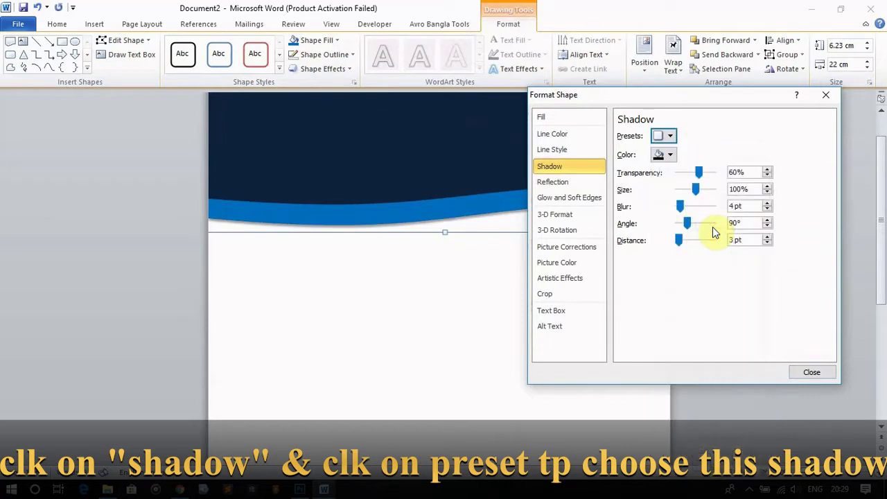
Set the shadow to 30% transparency, 101% size, 17 pt blur and 4 pt distance.
{"action": "double_click", "coordinate": [734, 172]}
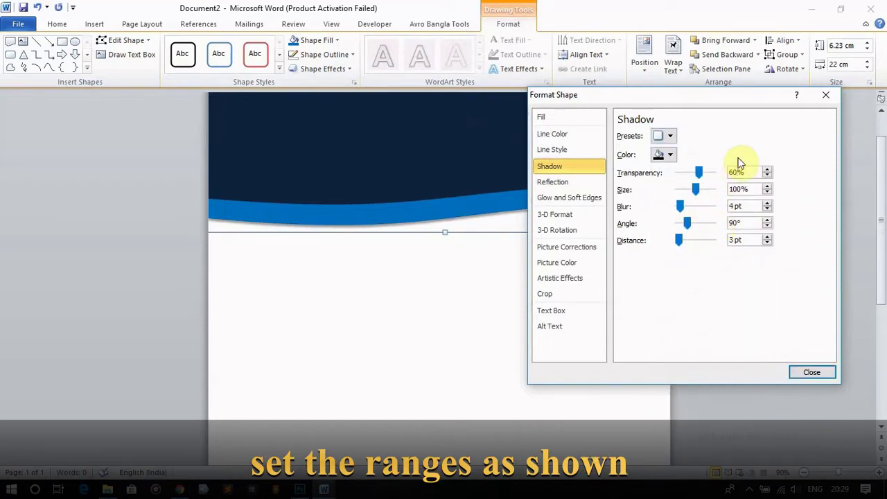
{"action": "key", "text": "BackSpace"}
{"action": "type", "text": "30"}
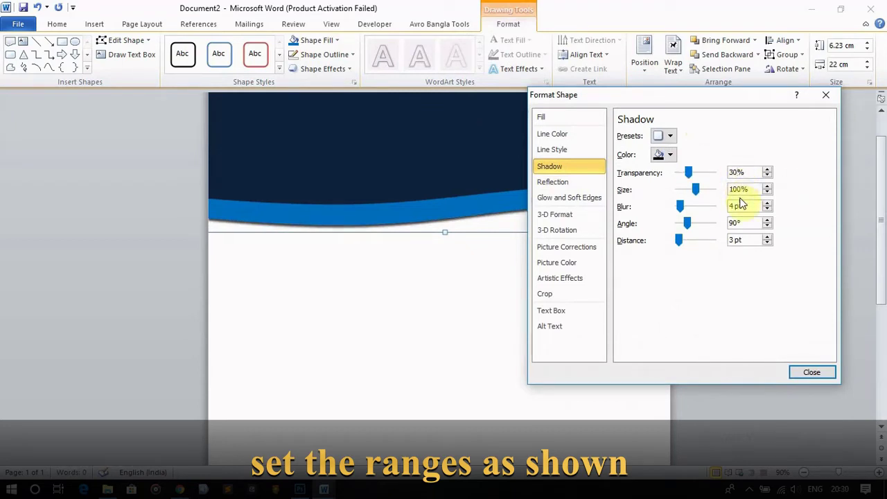
{"action": "key", "text": "BackSpace"}
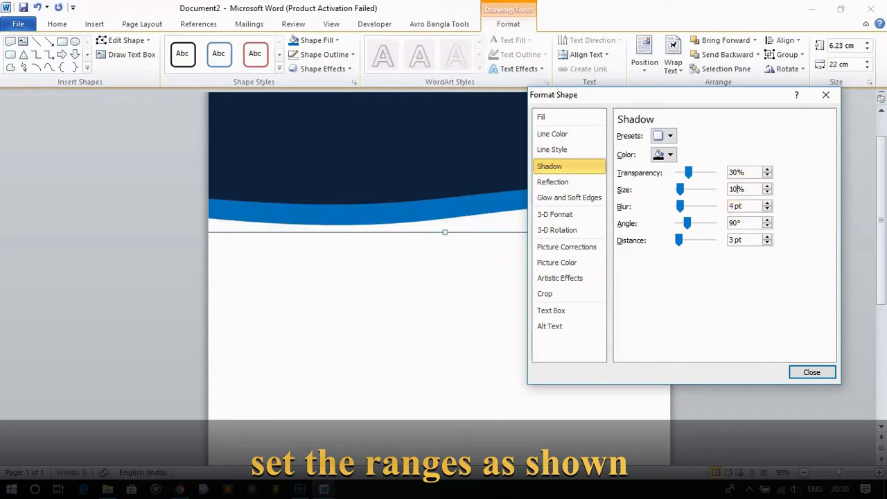
{"action": "type", "text": "1"}
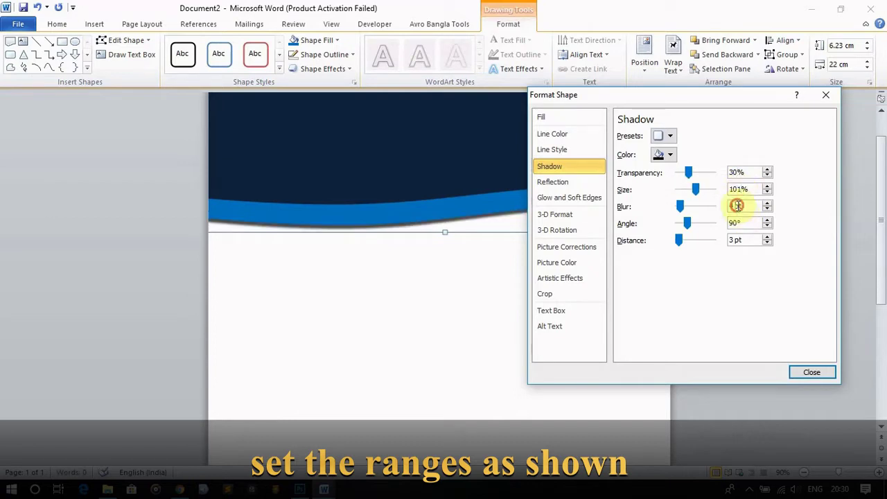
{"action": "key", "text": "BackSpace"}
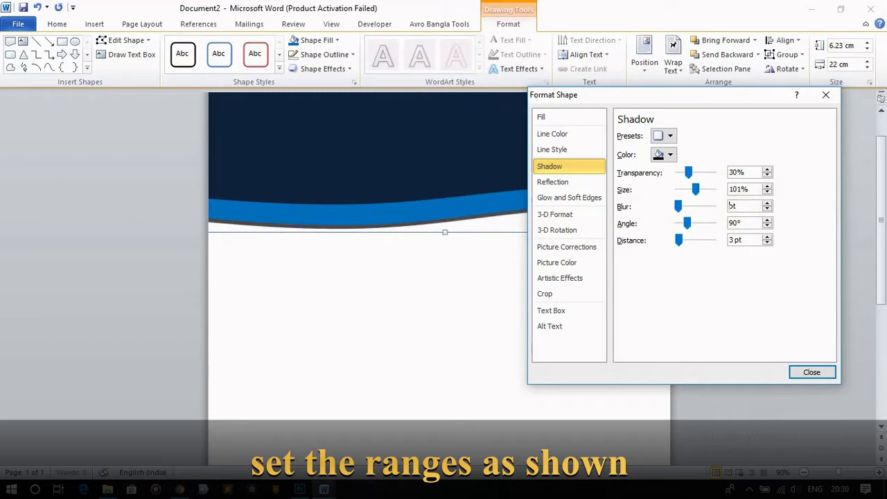
{"action": "type", "text": "17"}
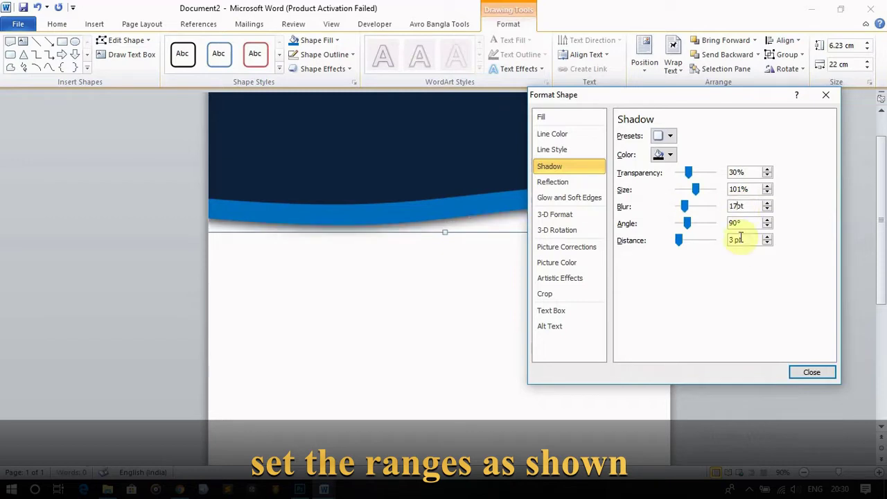
{"action": "left_click", "coordinate": [736, 239]}
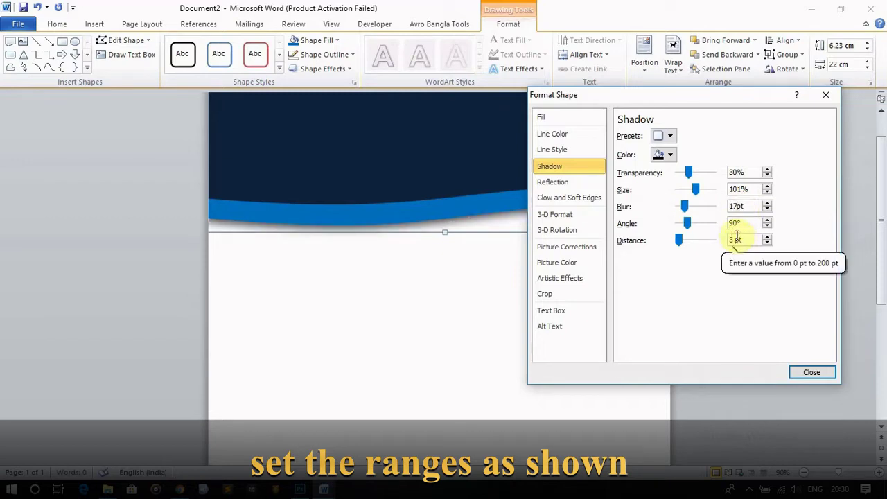
{"action": "key", "text": "BackSpace"}
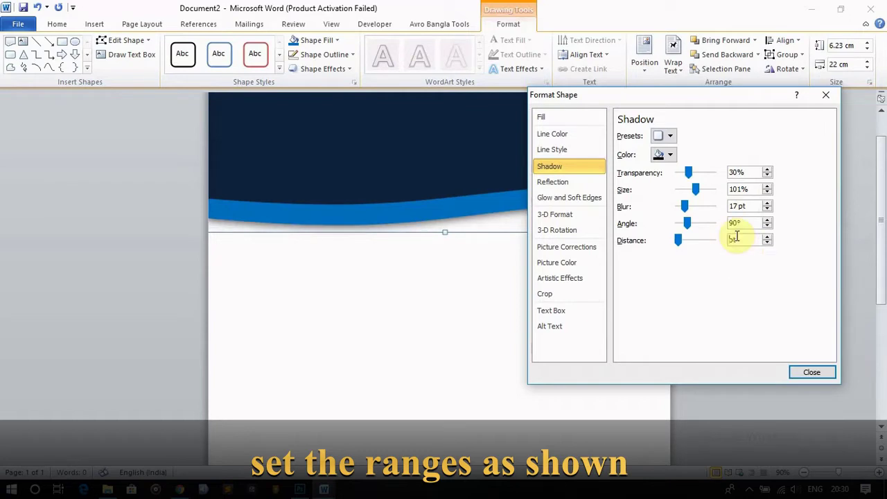
{"action": "type", "text": "4"}
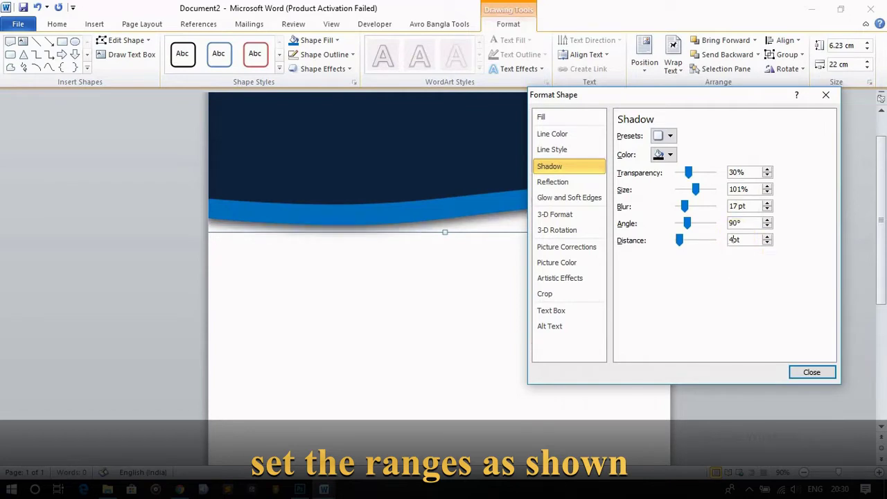
Paste a copy of the wave group, keeping source formatting, below the original.
{"action": "left_click", "coordinate": [812, 372]}
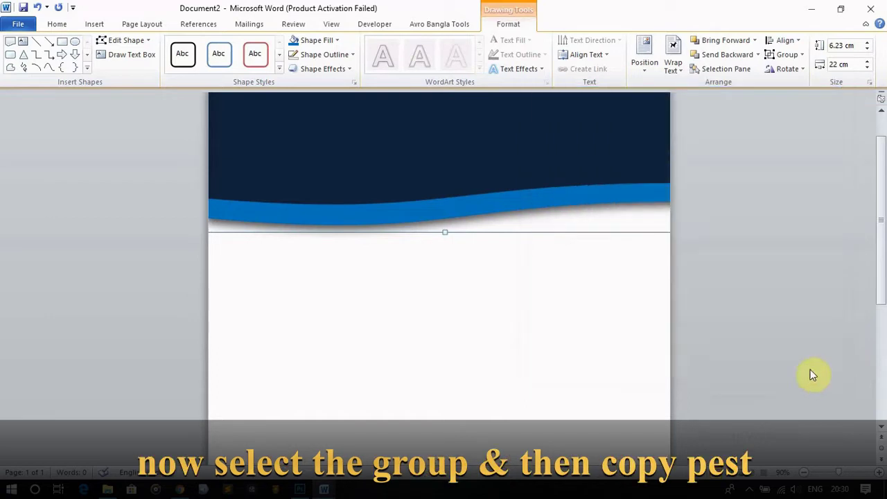
{"action": "right_click", "coordinate": [461, 193]}
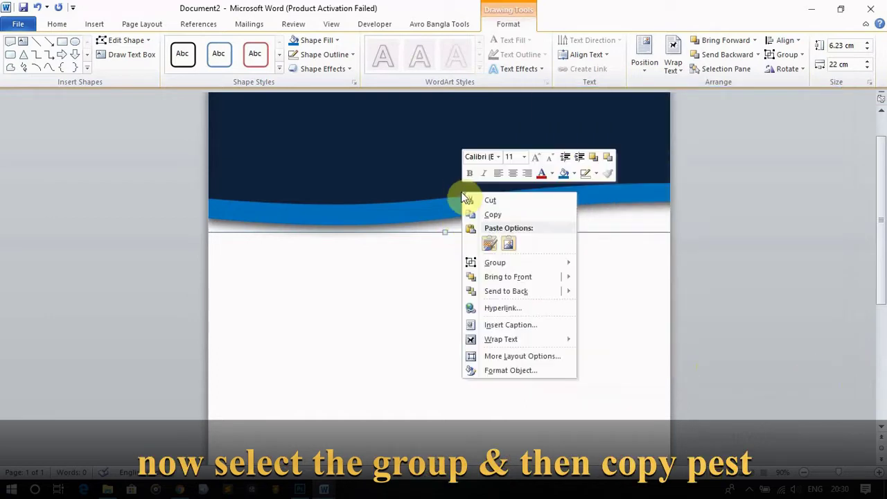
{"action": "left_click", "coordinate": [504, 215]}
{"action": "left_click", "coordinate": [447, 367]}
{"action": "right_click", "coordinate": [447, 367]}
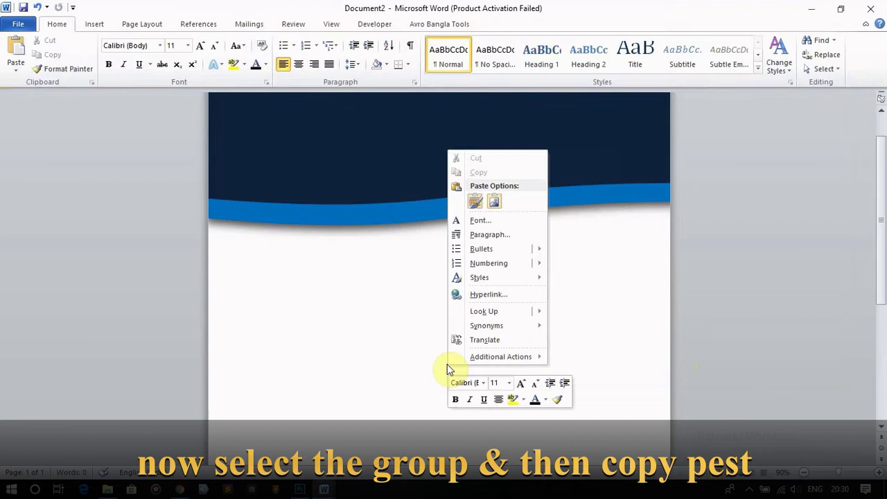
{"action": "left_click", "coordinate": [472, 200]}
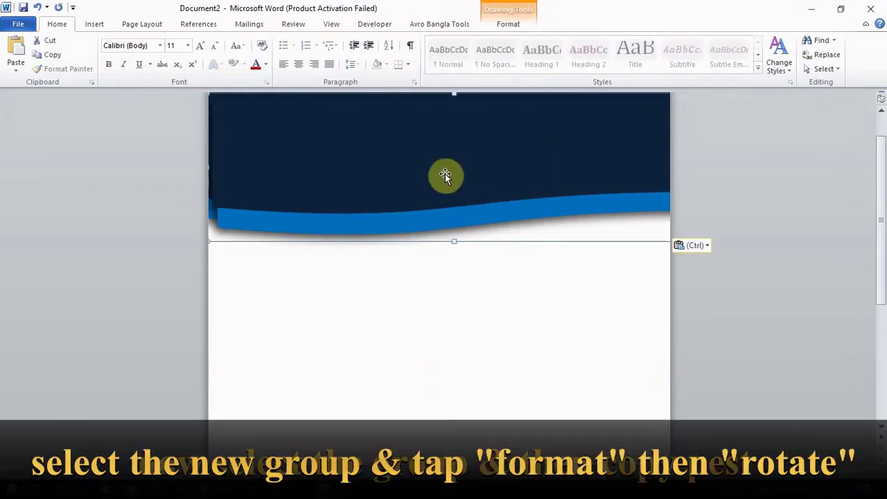
{"action": "left_click_drag", "start_coordinate": [445, 173], "coordinate": [431, 357]}
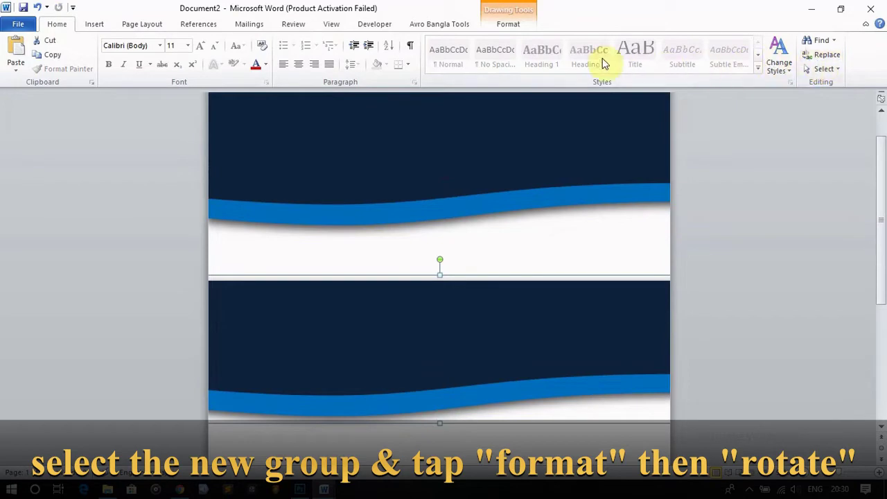
Flip the copied wave vertically and then horizontally.
{"action": "left_click", "coordinate": [508, 23]}
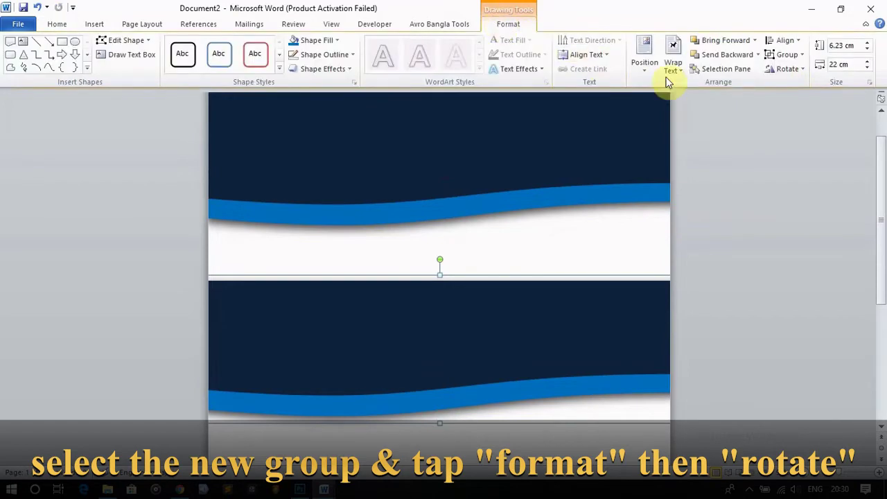
{"action": "left_click", "coordinate": [788, 70]}
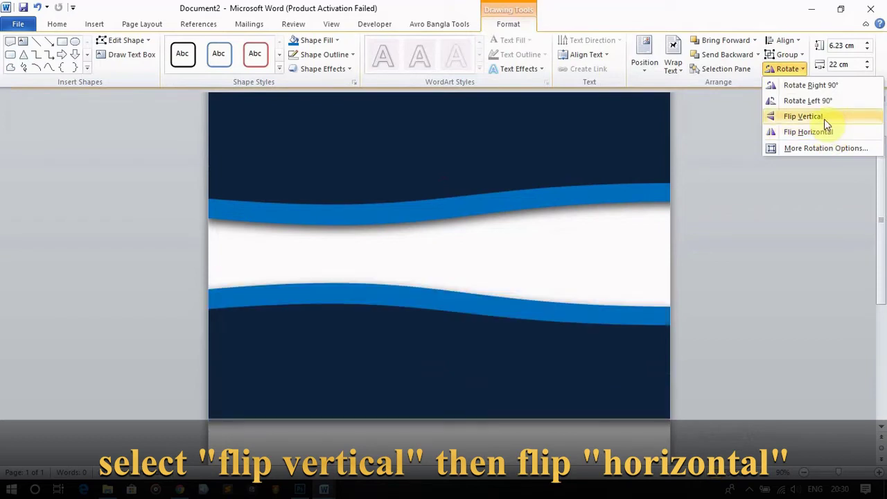
{"action": "left_click", "coordinate": [824, 119]}
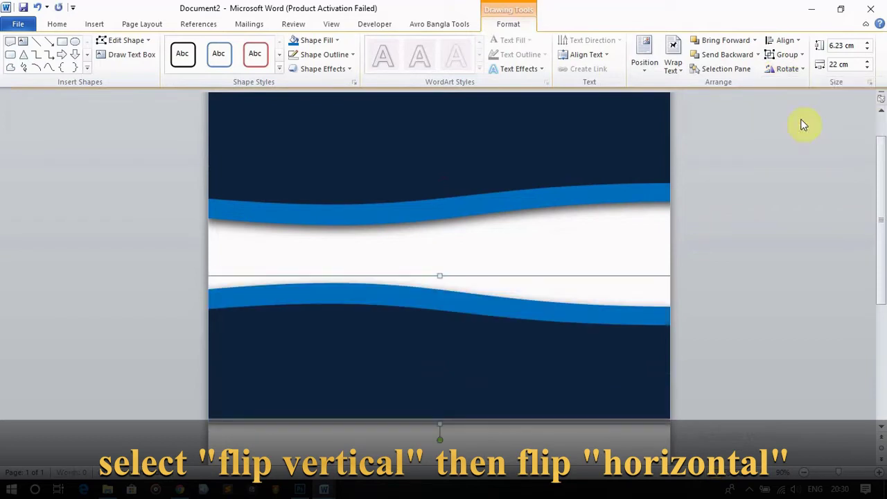
{"action": "left_click", "coordinate": [787, 69]}
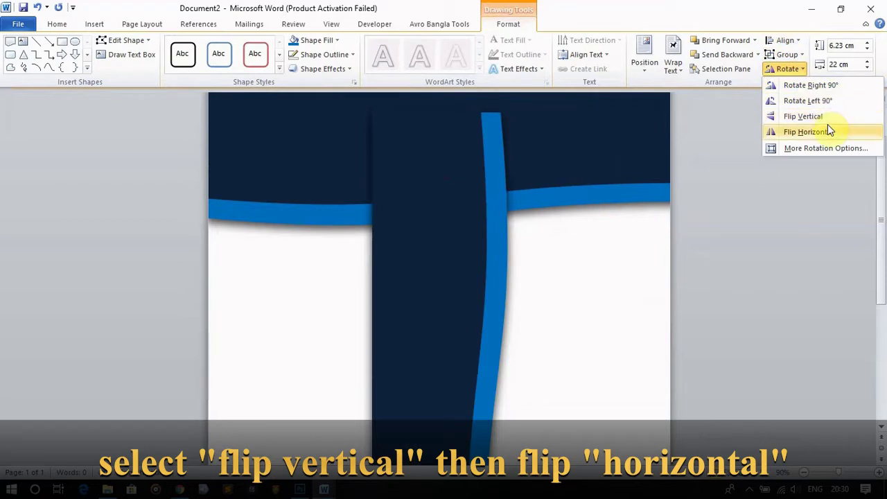
{"action": "left_click", "coordinate": [827, 126]}
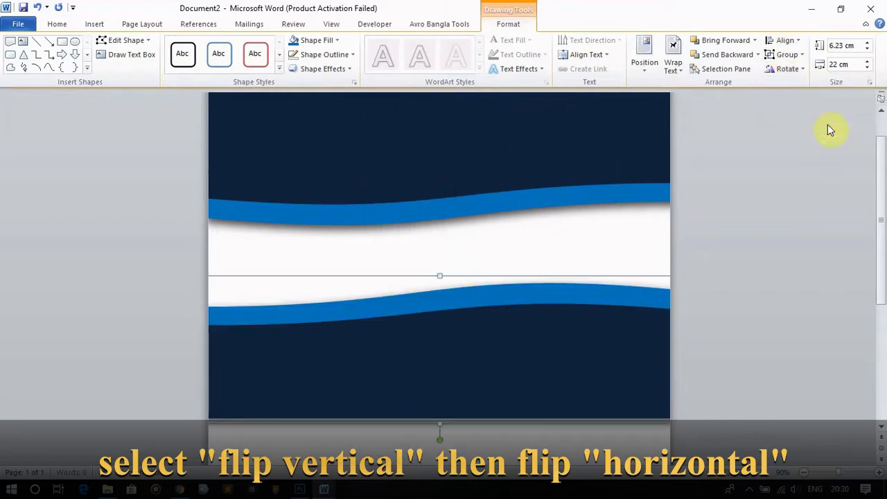
Move the flipped wave to the page bottom and shrink it to 4.02 cm tall.
{"action": "left_click_drag", "start_coordinate": [520, 315], "coordinate": [518, 374]}
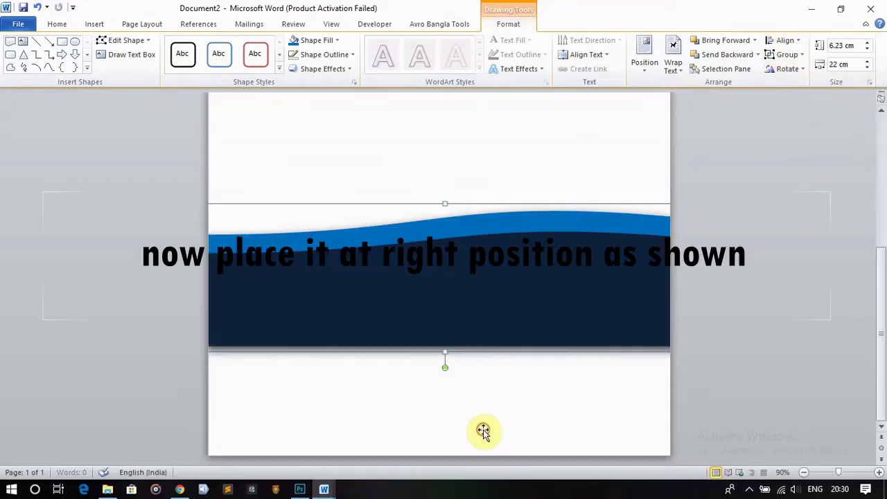
{"action": "scroll", "coordinate": [462, 340], "scroll_direction": "up", "scroll_amount": 3}
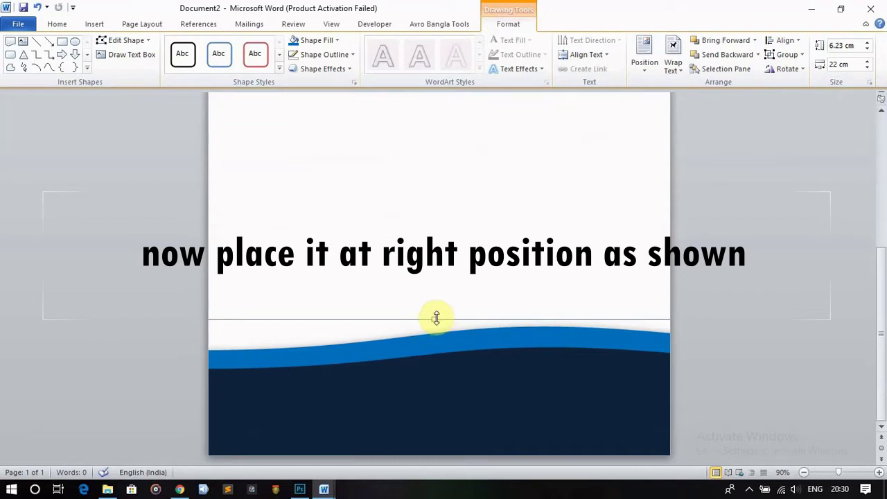
{"action": "left_click_drag", "start_coordinate": [435, 317], "coordinate": [435, 374]}
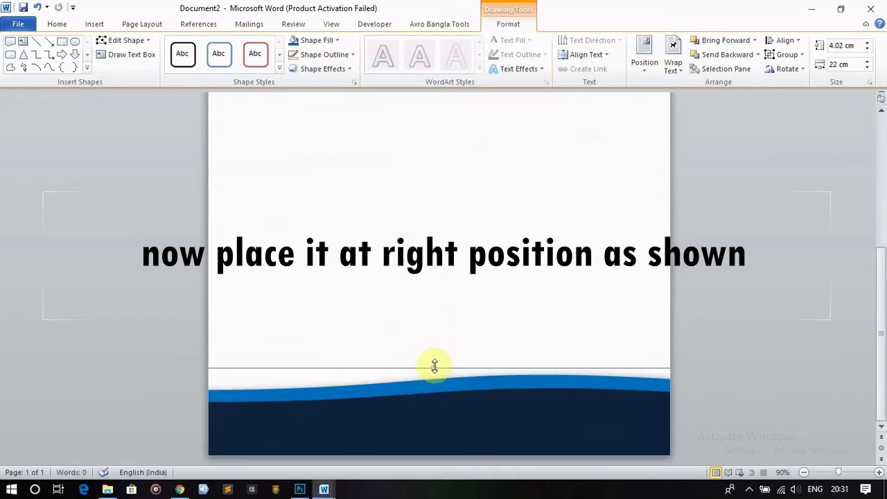
{"action": "left_click_drag", "start_coordinate": [435, 368], "coordinate": [434, 372]}
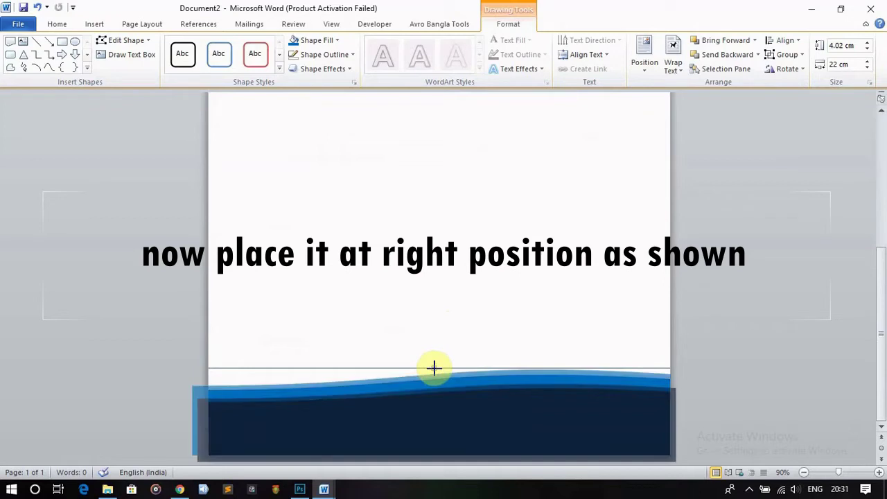
Set the footer wave's shadow angle to 270° in Format Shape.
{"action": "left_click", "coordinate": [353, 82]}
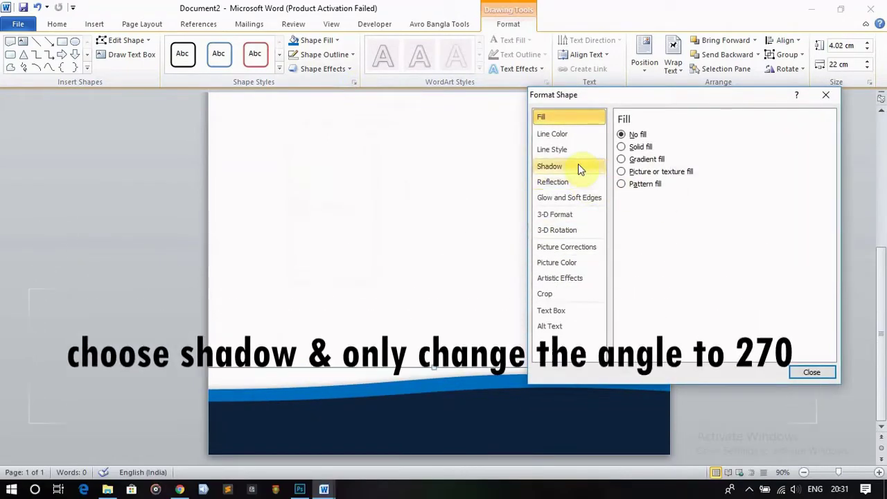
{"action": "left_click", "coordinate": [578, 165]}
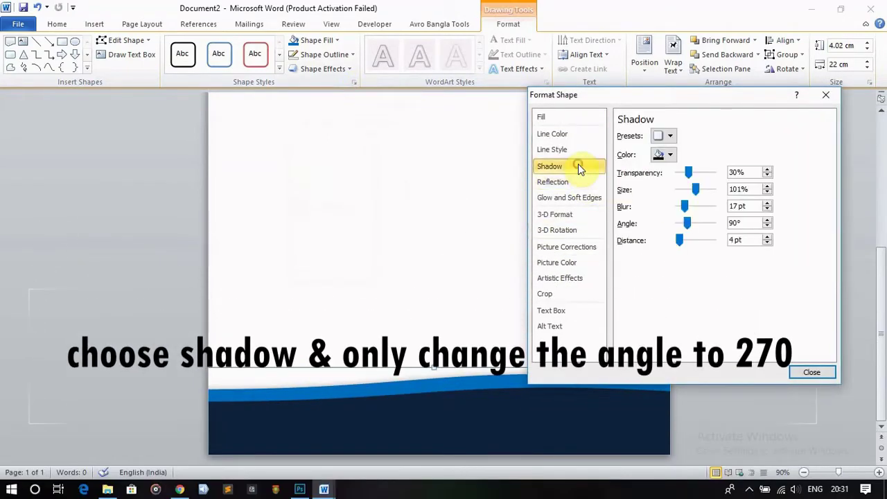
{"action": "double_click", "coordinate": [747, 220]}
{"action": "key", "text": "BackSpace"}
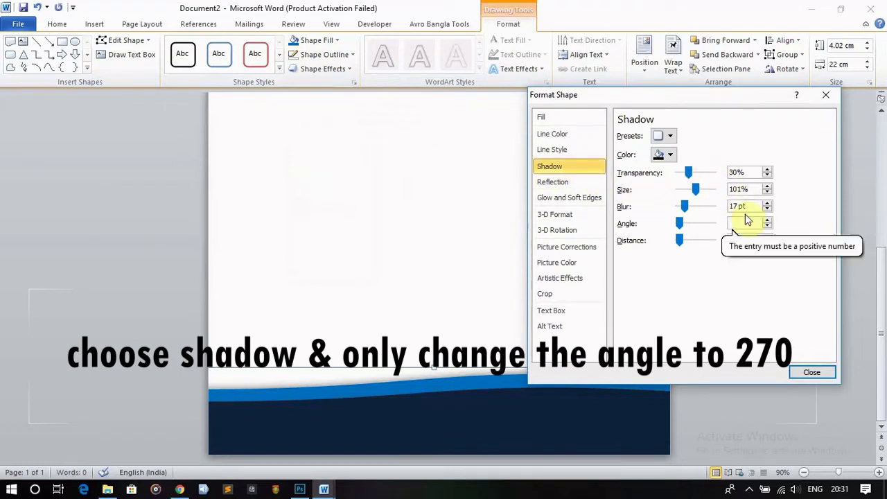
{"action": "type", "text": "270"}
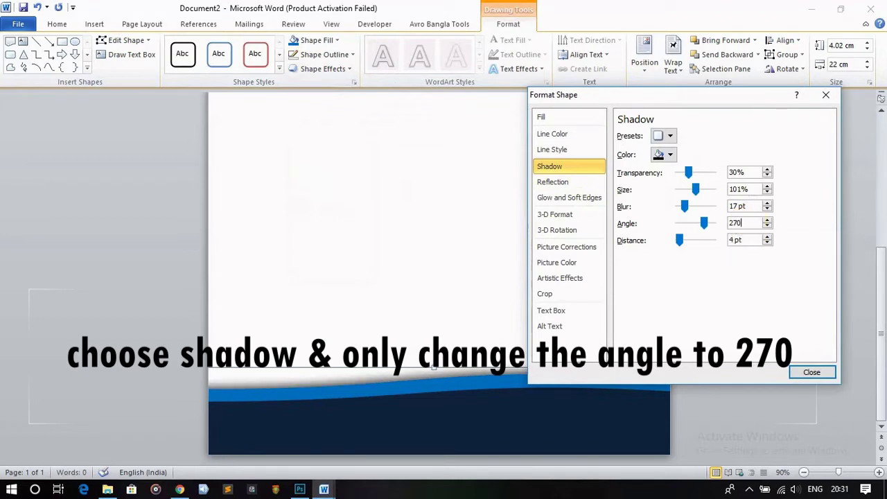
Close Format Shape and drag the header wave group flush with the page's top edge.
{"action": "left_click", "coordinate": [811, 372]}
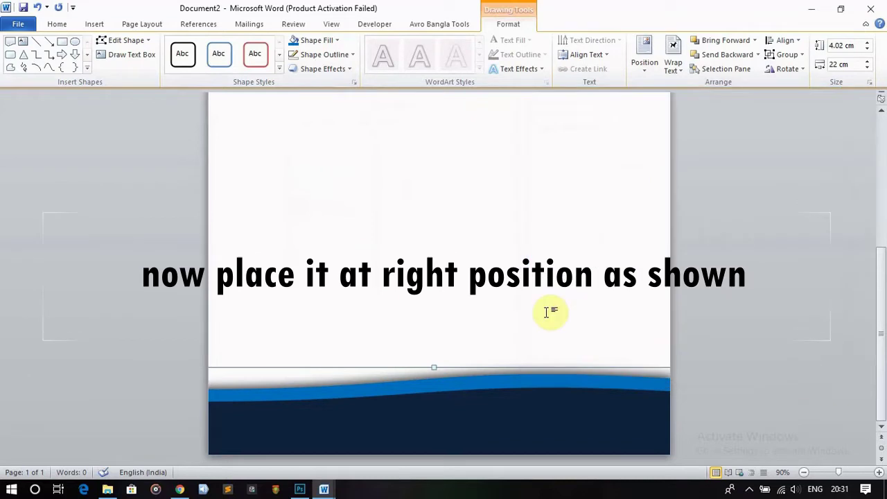
{"action": "scroll", "coordinate": [547, 312], "scroll_direction": "up", "scroll_amount": 5}
{"action": "scroll", "coordinate": [544, 308], "scroll_direction": "up", "scroll_amount": 5}
{"action": "scroll", "coordinate": [537, 301], "scroll_direction": "up", "scroll_amount": 3}
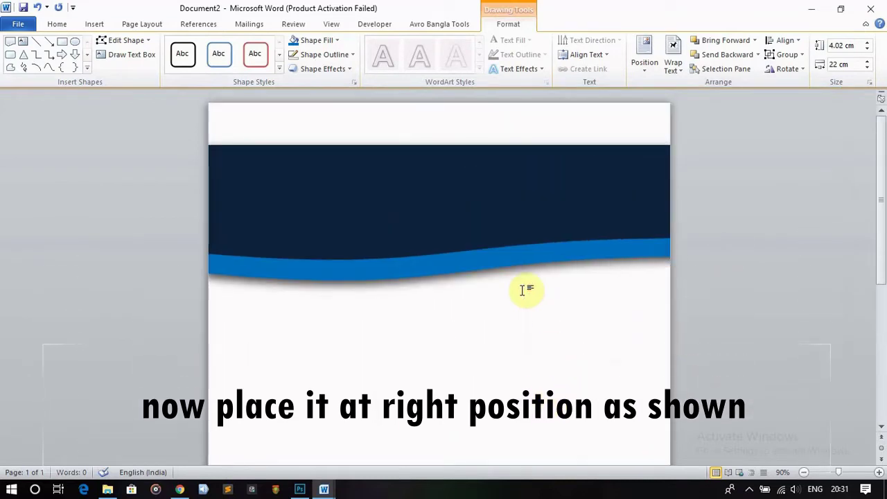
{"action": "left_click", "coordinate": [503, 180]}
{"action": "left_click_drag", "start_coordinate": [503, 180], "coordinate": [502, 137]}
{"action": "key", "text": "Escape"}
{"action": "left_click", "coordinate": [94, 23]}
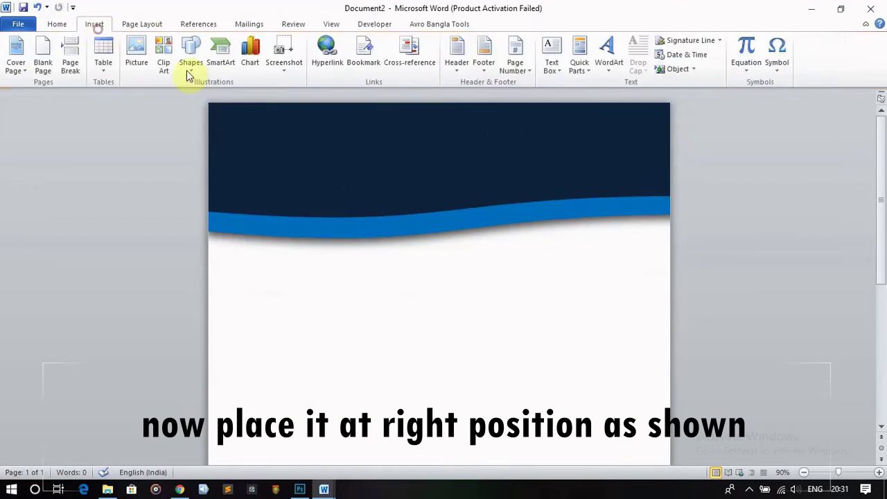
Insert WordArt reading 'Ritz Techknow'.
{"action": "left_click", "coordinate": [608, 54]}
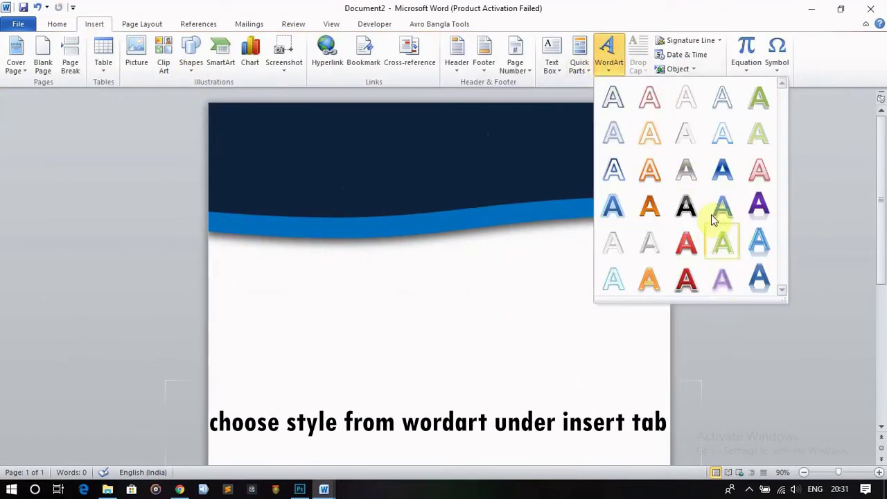
{"action": "left_click", "coordinate": [684, 170]}
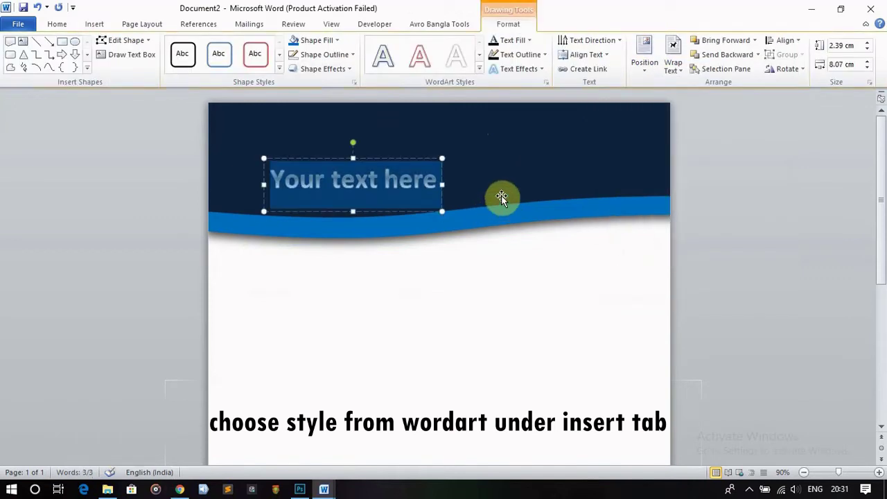
{"action": "type", "text": "Ri"}
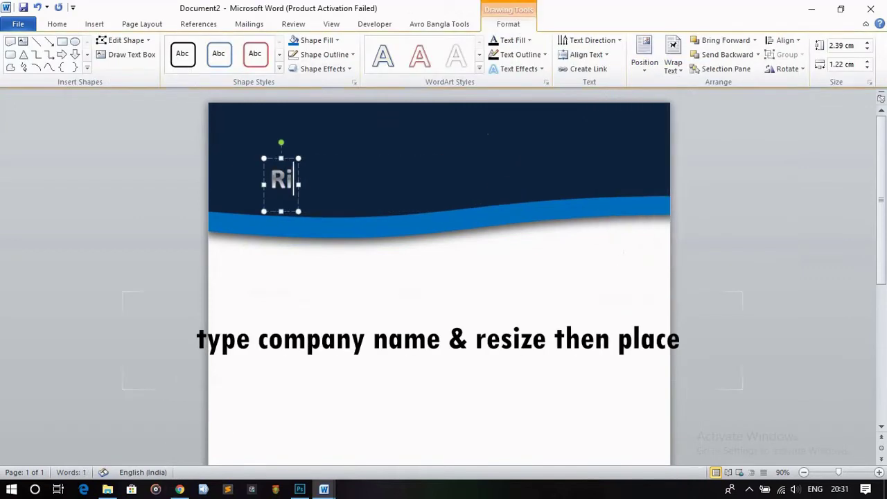
{"action": "type", "text": "tz"}
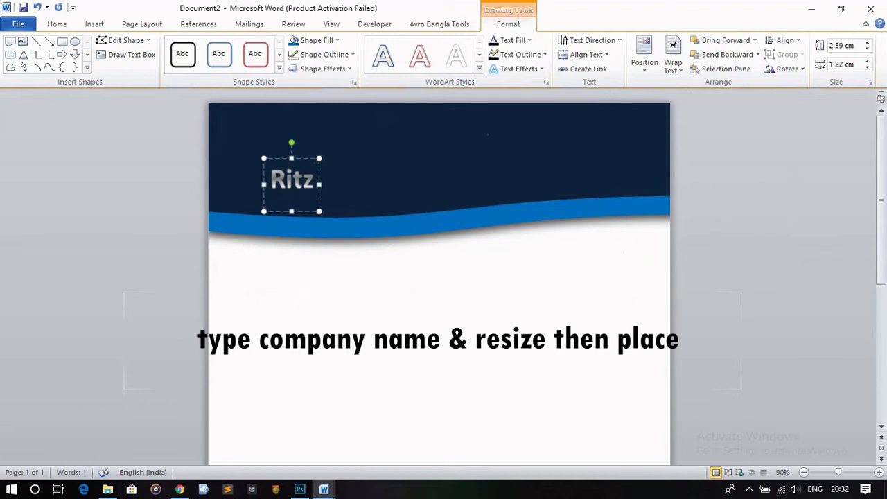
{"action": "type", "text": " Tech"}
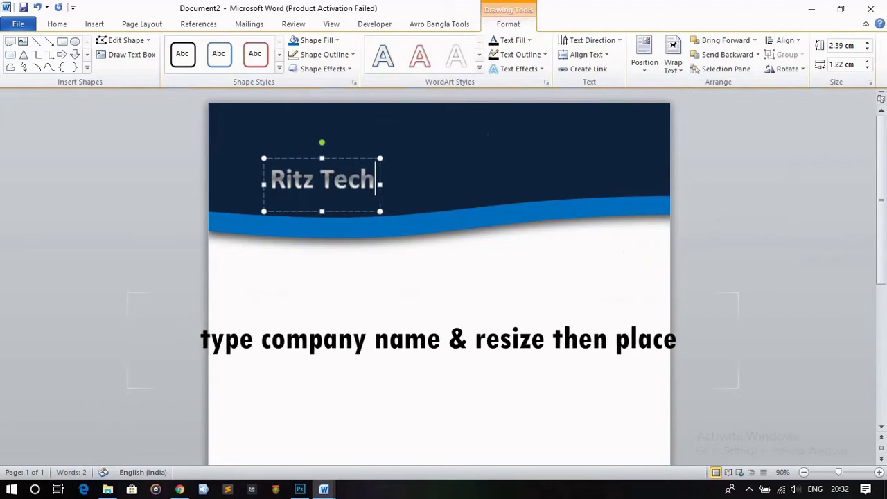
{"action": "type", "text": "know"}
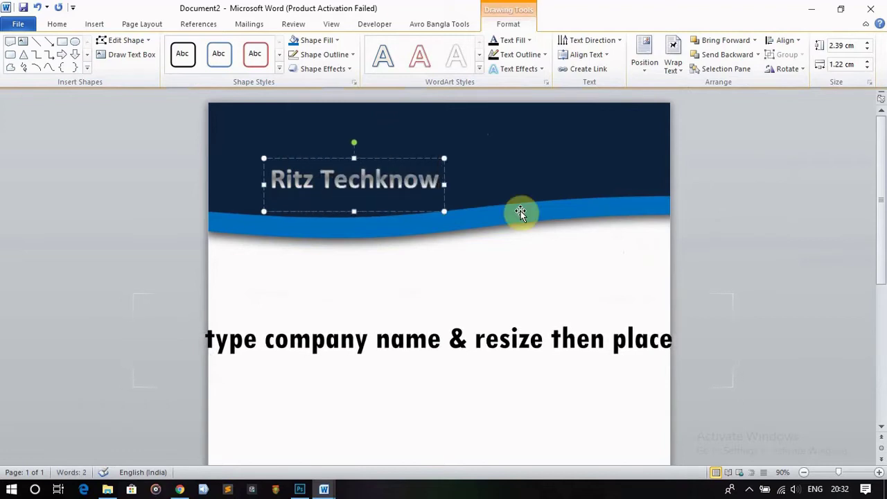
Widen the company name box to 15.89 cm, raise it and shorten it within the header.
{"action": "left_click_drag", "start_coordinate": [444, 184], "coordinate": [614, 183]}
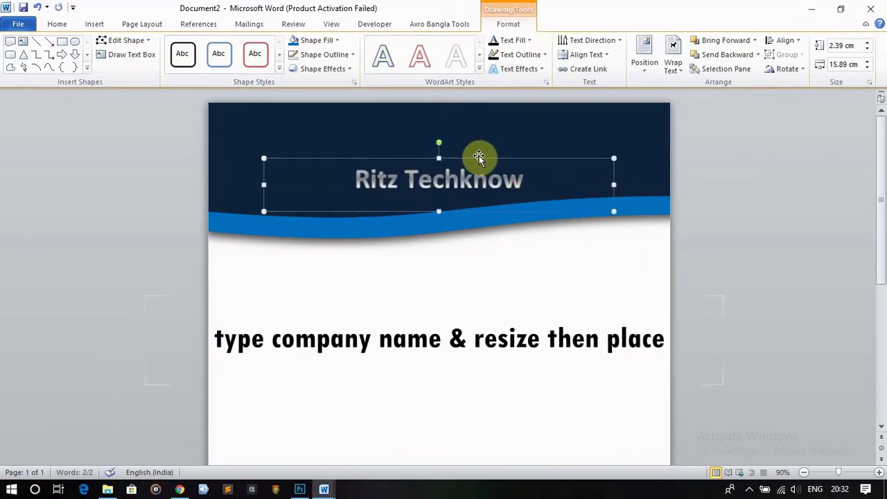
{"action": "mouse_move", "coordinate": [558, 156]}
{"action": "left_mouse_down"}
{"action": "mouse_move", "coordinate": [571, 113]}
{"action": "mouse_move", "coordinate": [553, 113]}
{"action": "mouse_move", "coordinate": [563, 117]}
{"action": "left_mouse_up"}
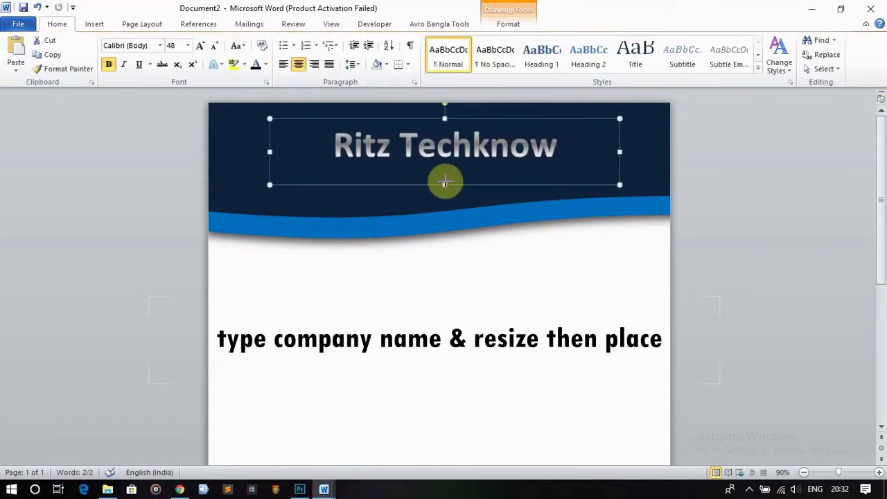
{"action": "left_click_drag", "start_coordinate": [445, 183], "coordinate": [446, 174]}
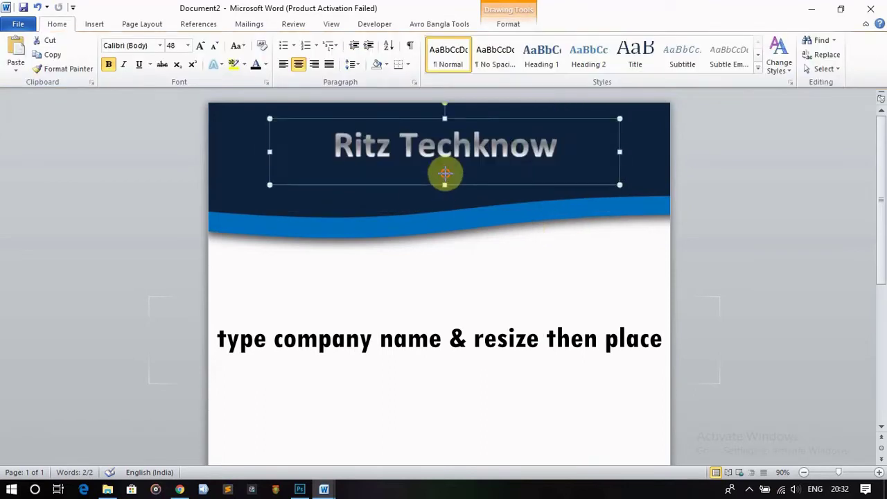
{"action": "left_click", "coordinate": [383, 196]}
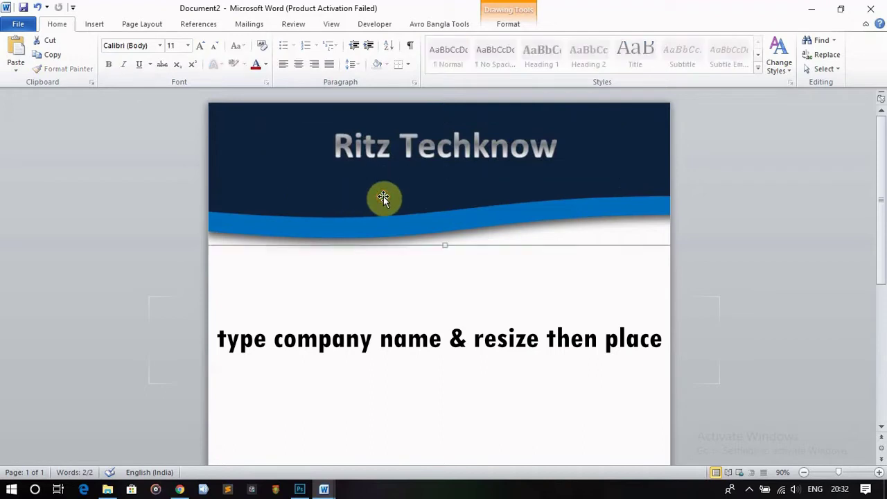
Draw a text box beneath the company name in the header for the address line.
{"action": "left_click", "coordinate": [91, 25]}
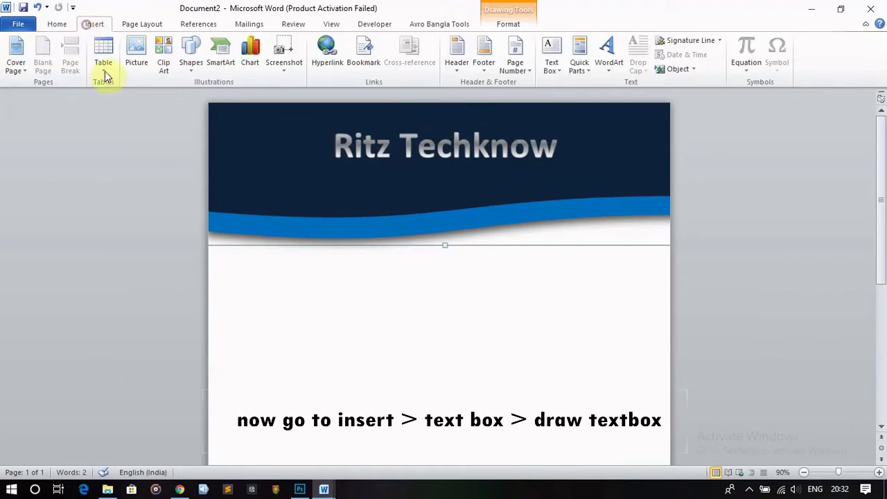
{"action": "left_click", "coordinate": [549, 69]}
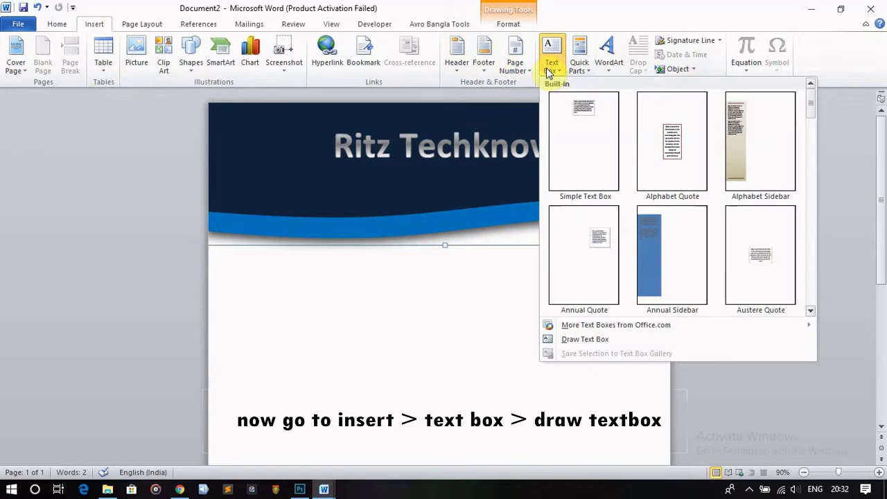
{"action": "left_click", "coordinate": [620, 340]}
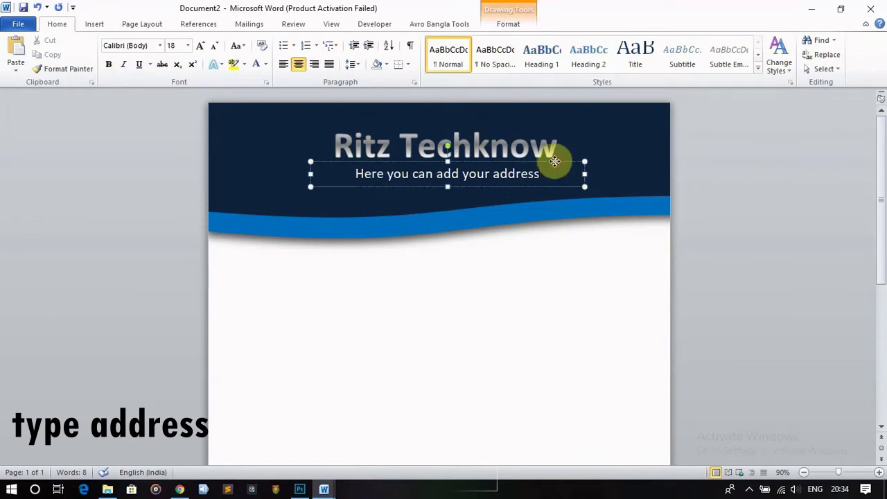
Duplicate the address box just below it and replace its text with the mobile numbers.
{"action": "left_click_drag", "start_coordinate": [555, 163], "coordinate": [554, 177]}
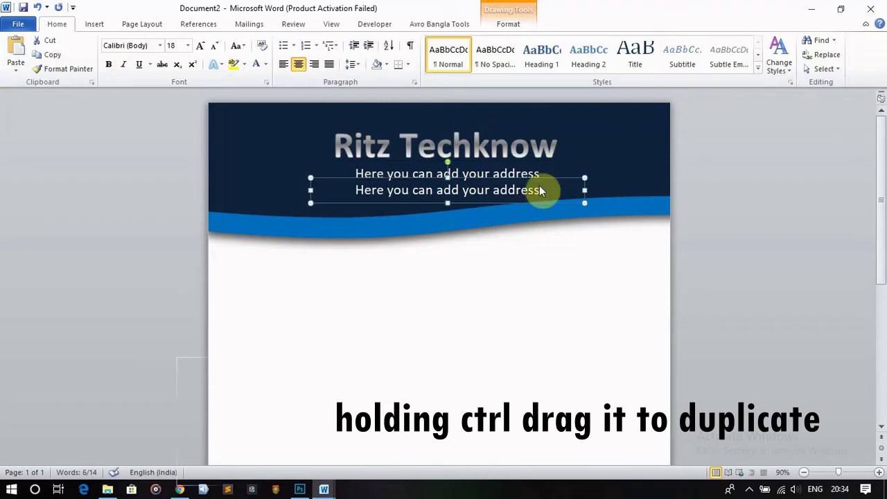
{"action": "left_click", "coordinate": [542, 185]}
{"action": "key", "text": "BackSpace"}
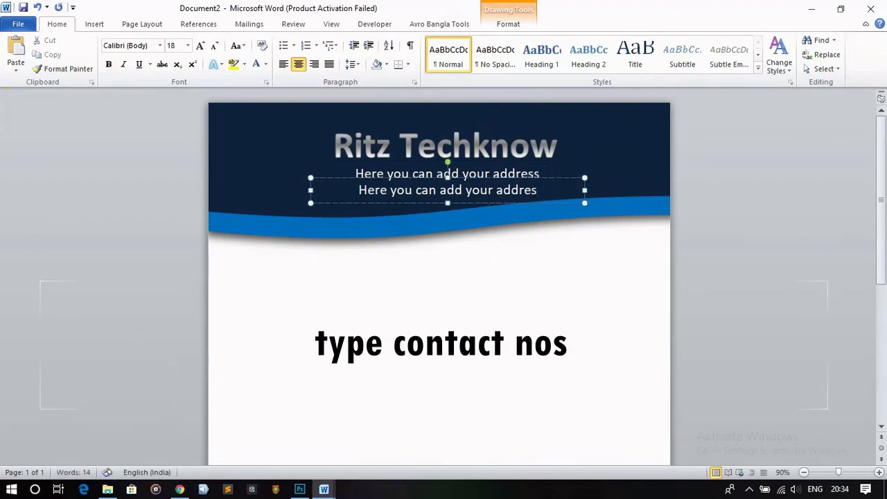
{"action": "key", "text": "BackSpace"}
{"action": "key", "text": "BackSpace"}
{"action": "key", "text": "BackSpace"}
{"action": "key", "text": "BackSpace"}
{"action": "key", "text": "BackSpace"}
{"action": "key", "text": "BackSpace"}
{"action": "key", "text": "BackSpace"}
{"action": "key", "text": "BackSpace"}
{"action": "key", "text": "BackSpace"}
{"action": "key", "text": "BackSpace"}
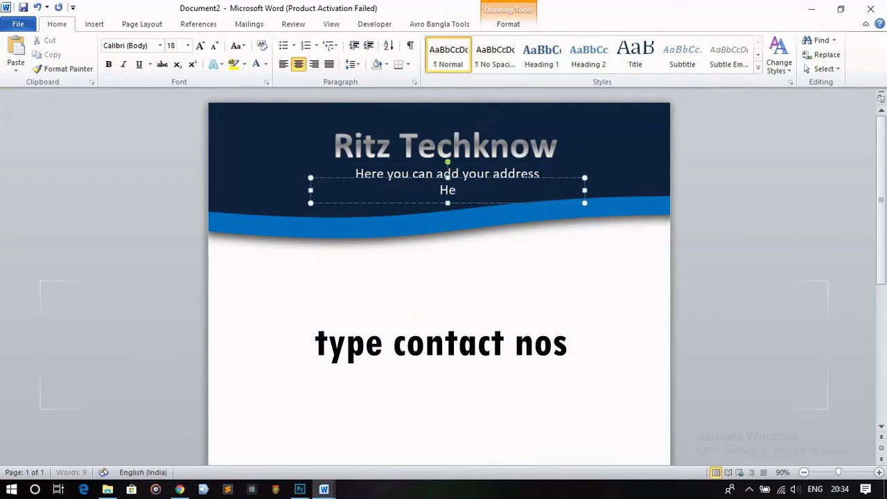
{"action": "key", "text": "ctrl+v"}
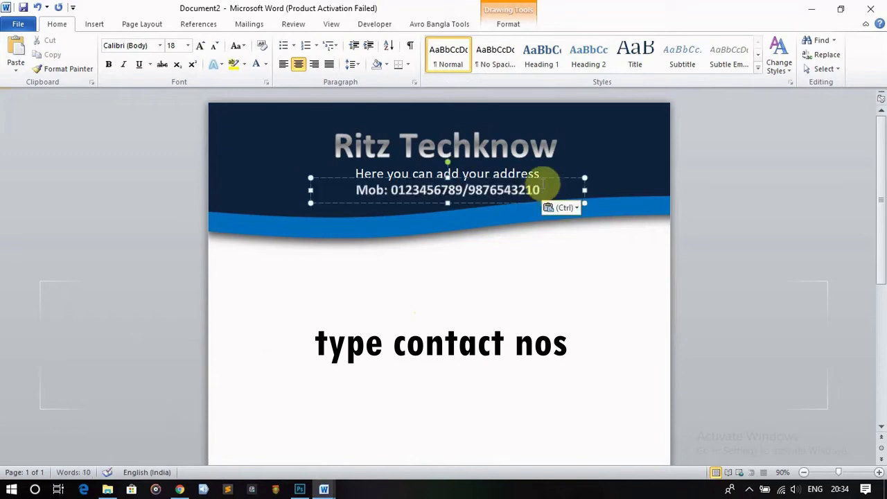
{"action": "left_click", "coordinate": [237, 136]}
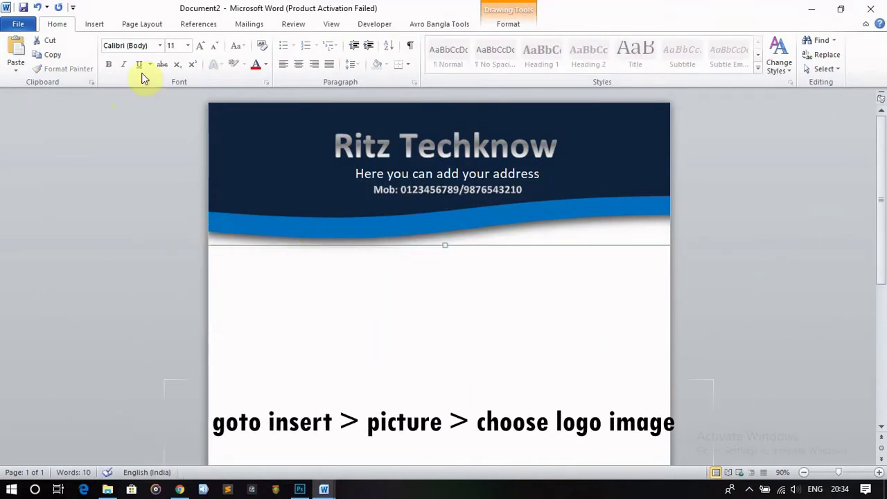
Insert the first ytlogo image file onto the page below the header.
{"action": "left_click", "coordinate": [94, 24]}
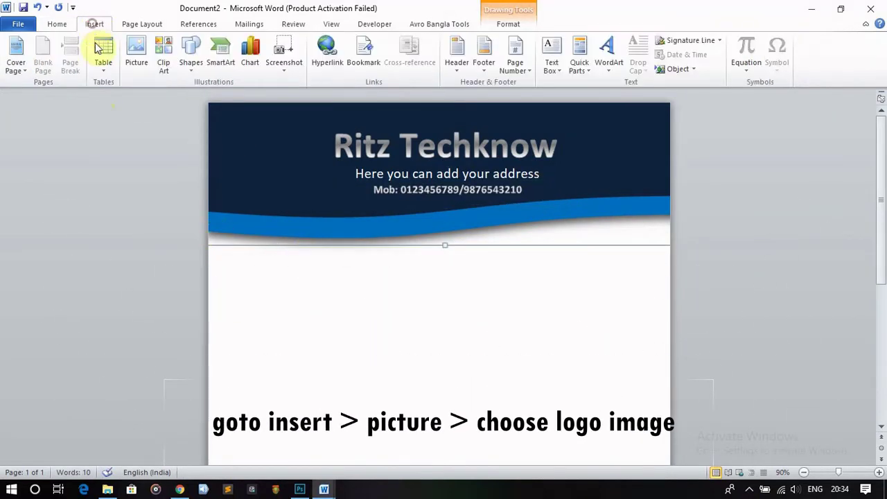
{"action": "left_click", "coordinate": [138, 59]}
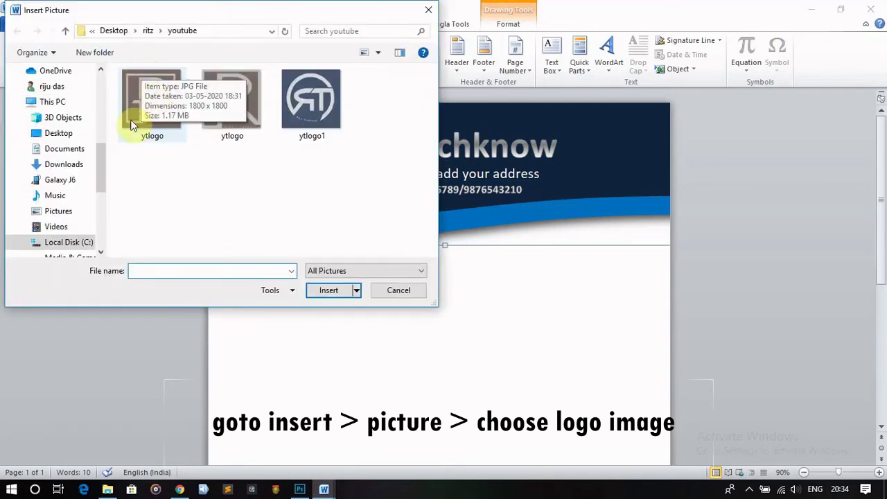
{"action": "left_click", "coordinate": [131, 132]}
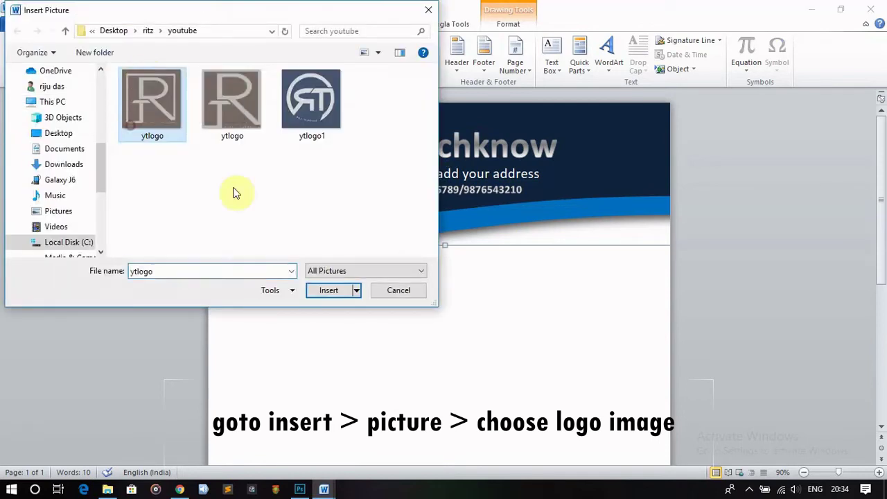
{"action": "left_click", "coordinate": [332, 290]}
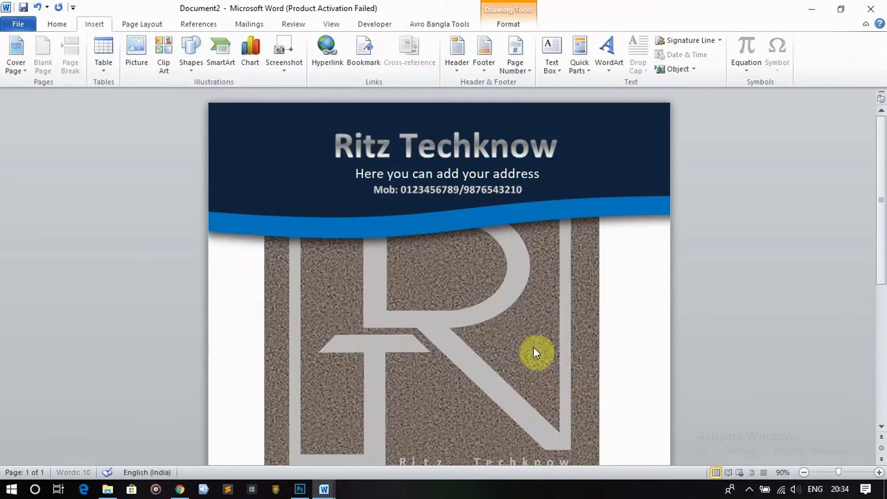
{"action": "right_click", "coordinate": [500, 345]}
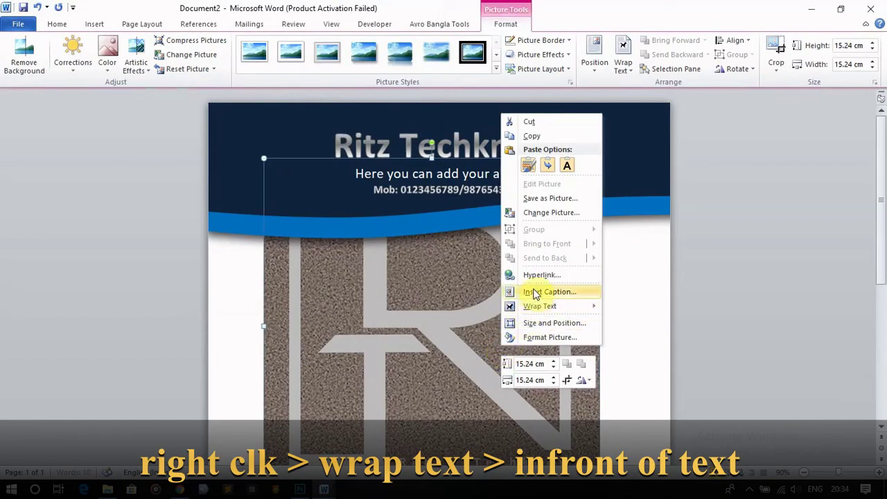
{"action": "mouse_move", "coordinate": [540, 306]}
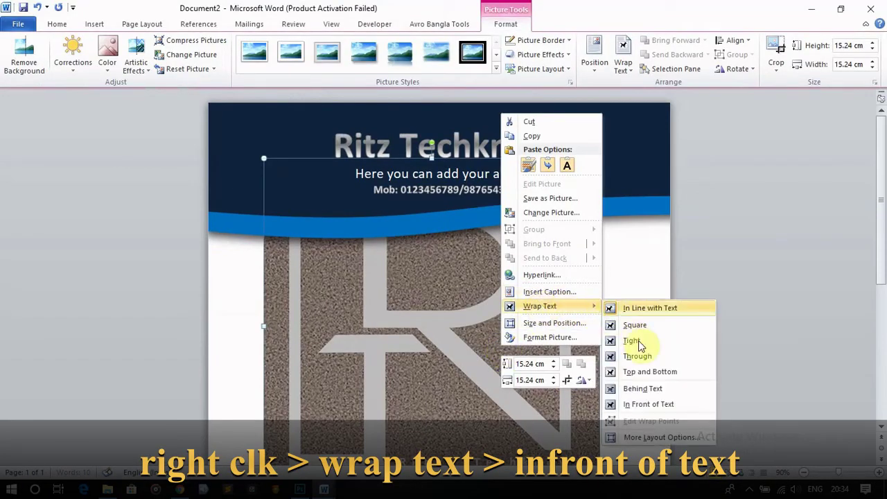
Set the ytlogo picture's text wrapping to In Front of Text.
{"action": "left_click", "coordinate": [649, 393]}
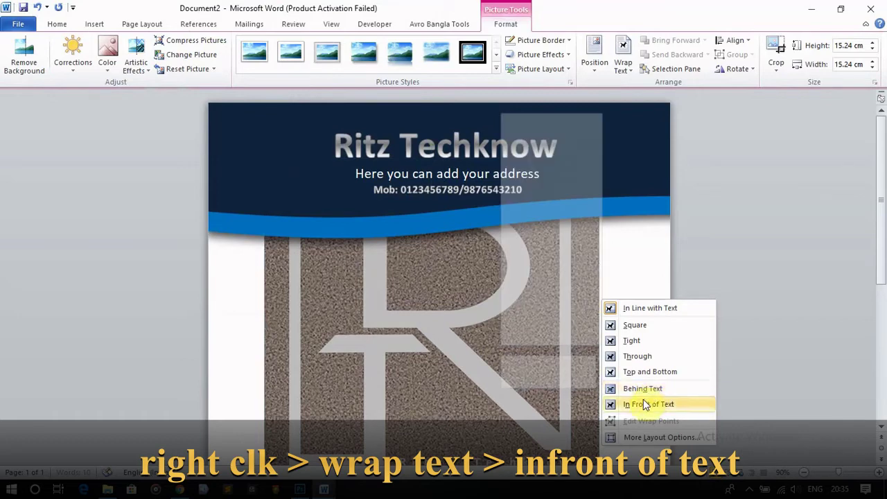
{"action": "left_click", "coordinate": [645, 404]}
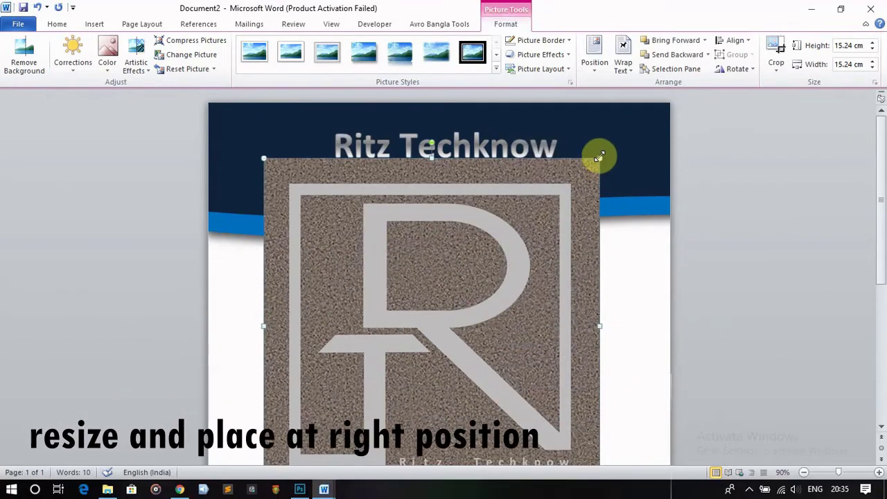
Resize the ytlogo to 2.95 × 2.95 cm and position it at the header's upper-left, beside the company name.
{"action": "mouse_move", "coordinate": [587, 181]}
{"action": "left_mouse_down"}
{"action": "mouse_move", "coordinate": [475, 336]}
{"action": "mouse_move", "coordinate": [468, 324]}
{"action": "left_mouse_up"}
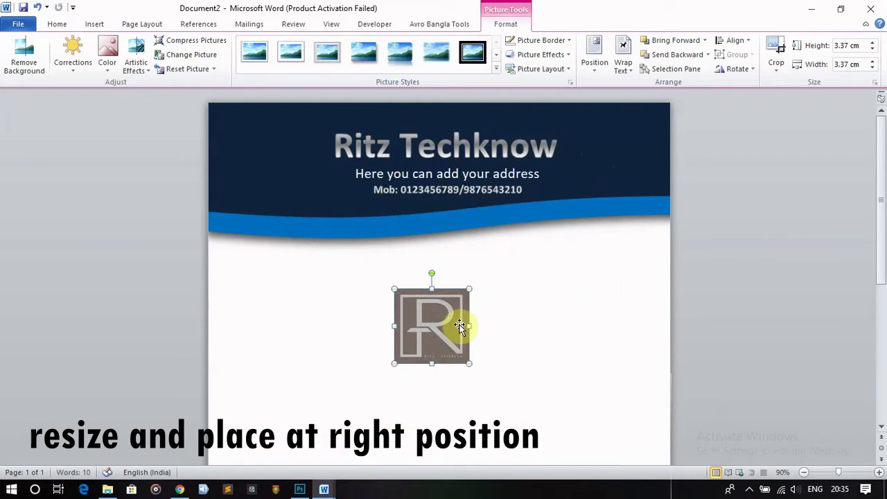
{"action": "left_click_drag", "start_coordinate": [381, 279], "coordinate": [304, 169]}
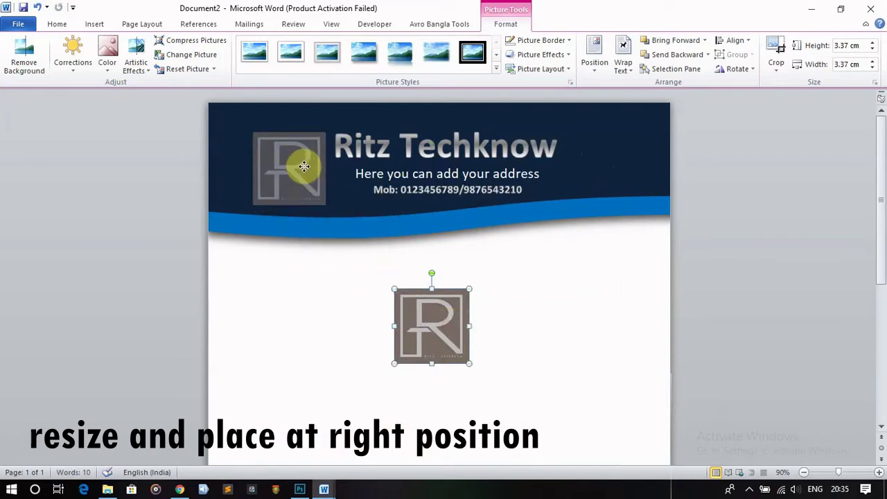
{"action": "left_click_drag", "start_coordinate": [304, 170], "coordinate": [304, 166]}
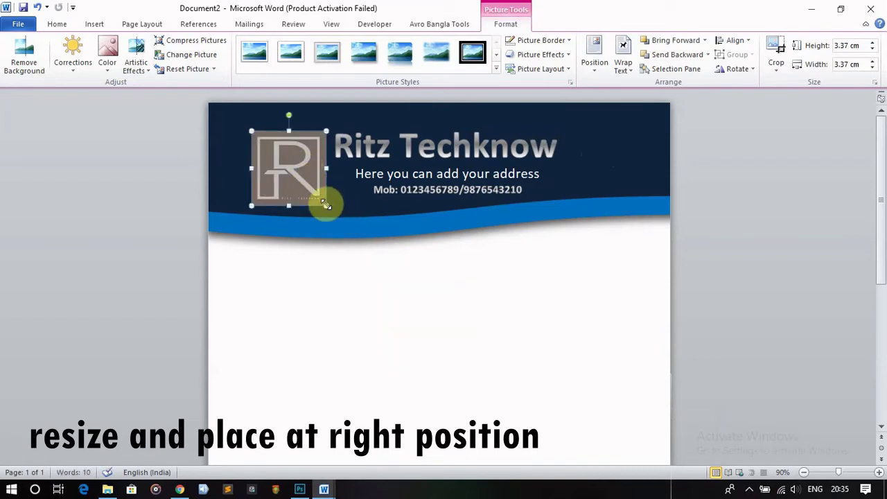
{"action": "left_click_drag", "start_coordinate": [325, 205], "coordinate": [322, 195]}
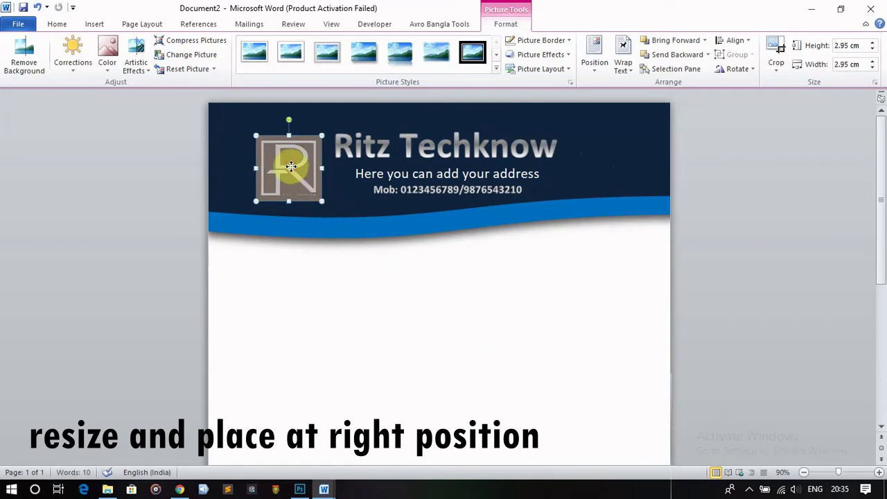
{"action": "left_click_drag", "start_coordinate": [290, 166], "coordinate": [291, 160]}
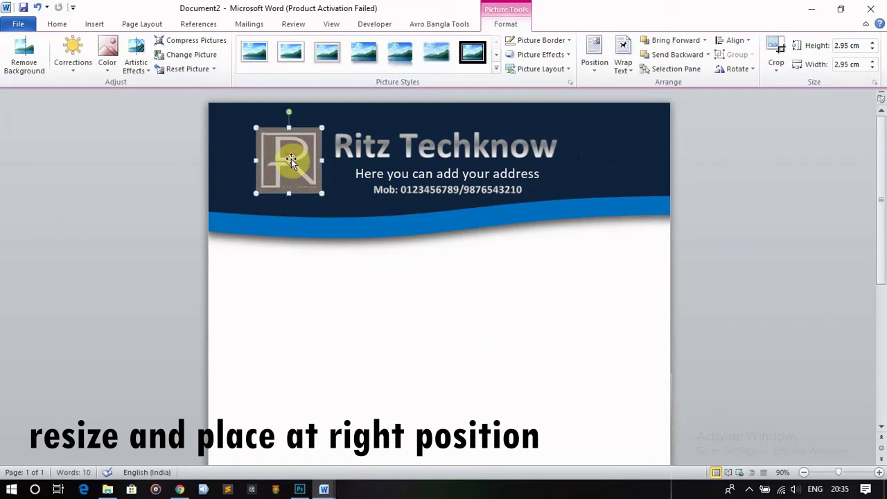
{"action": "left_click_drag", "start_coordinate": [291, 160], "coordinate": [281, 157]}
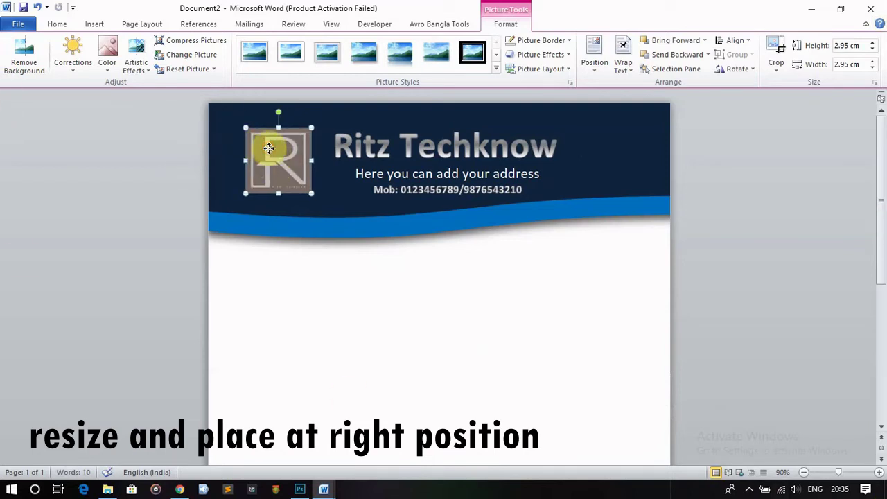
{"action": "left_click_drag", "start_coordinate": [268, 147], "coordinate": [260, 151]}
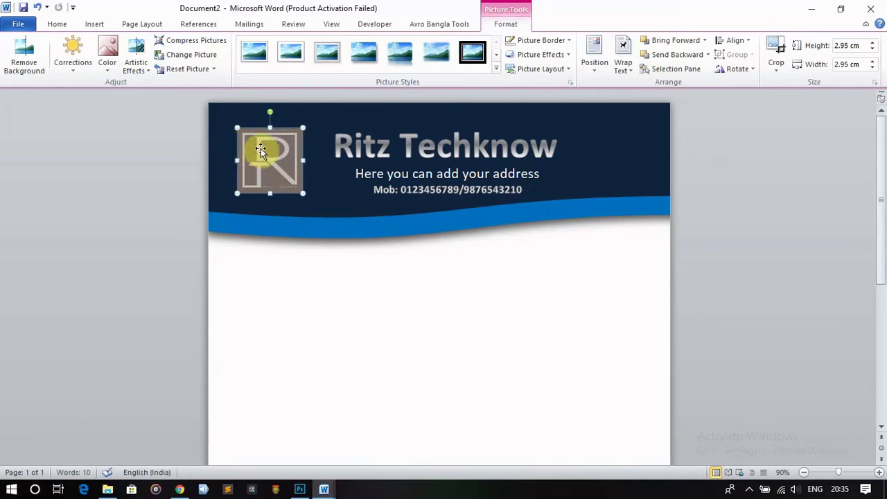
Move the navy footer wave shape slightly lower so it sits flush with the page bottom.
{"action": "scroll", "coordinate": [394, 369], "scroll_direction": "down", "scroll_amount": 5}
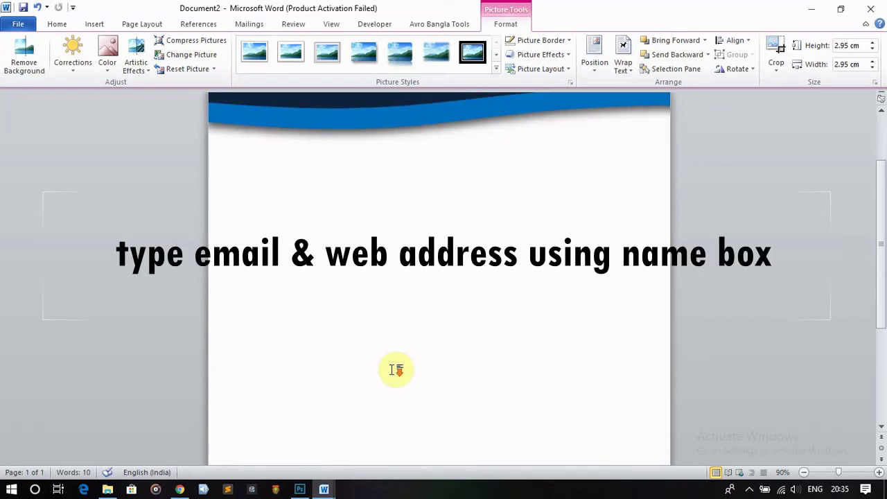
{"action": "scroll", "coordinate": [395, 388], "scroll_direction": "down", "scroll_amount": 5}
{"action": "left_click", "coordinate": [396, 435]}
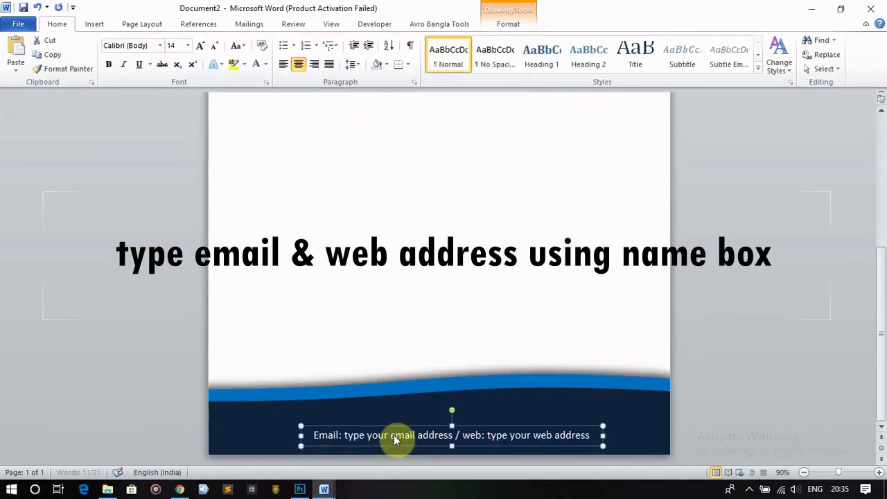
{"action": "left_click", "coordinate": [522, 399]}
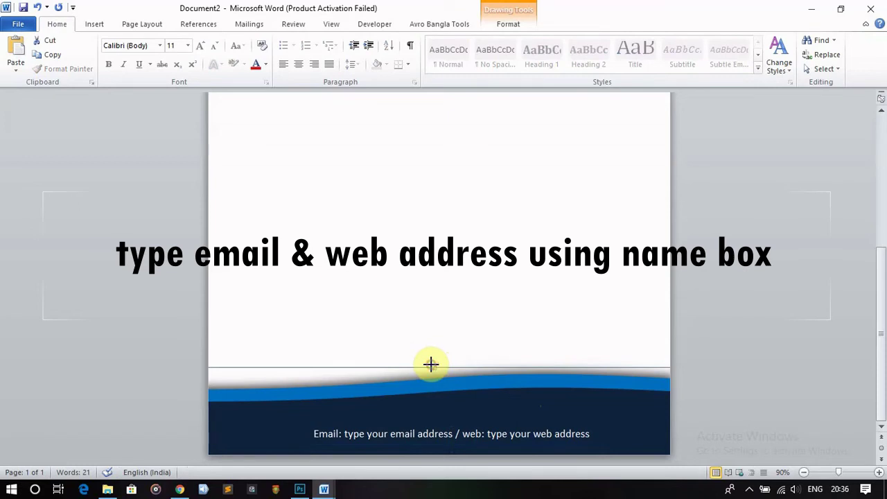
{"action": "left_click_drag", "start_coordinate": [431, 363], "coordinate": [435, 377]}
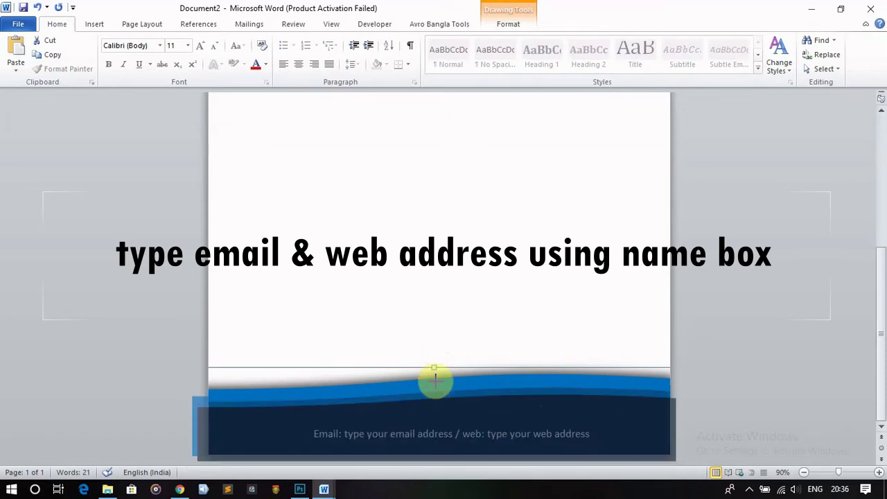
{"action": "left_click_drag", "start_coordinate": [435, 378], "coordinate": [436, 381]}
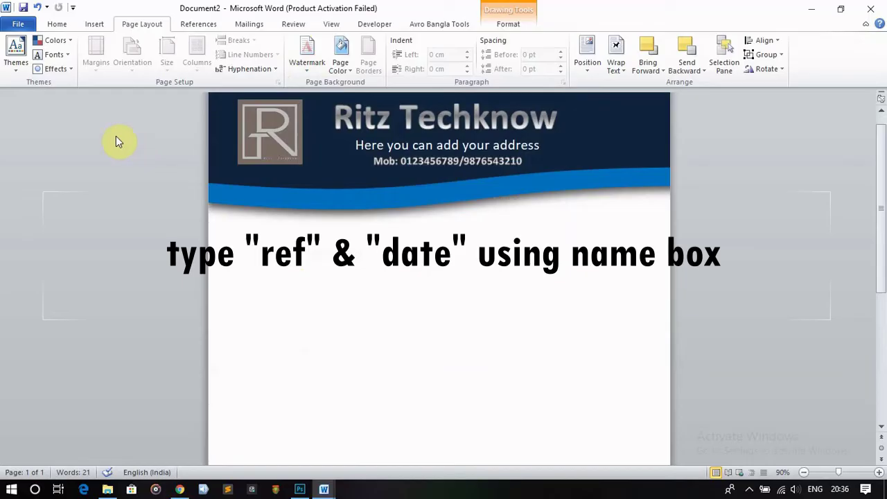
Draw a thin, full-width text box just below the header wave.
{"action": "left_click", "coordinate": [94, 24]}
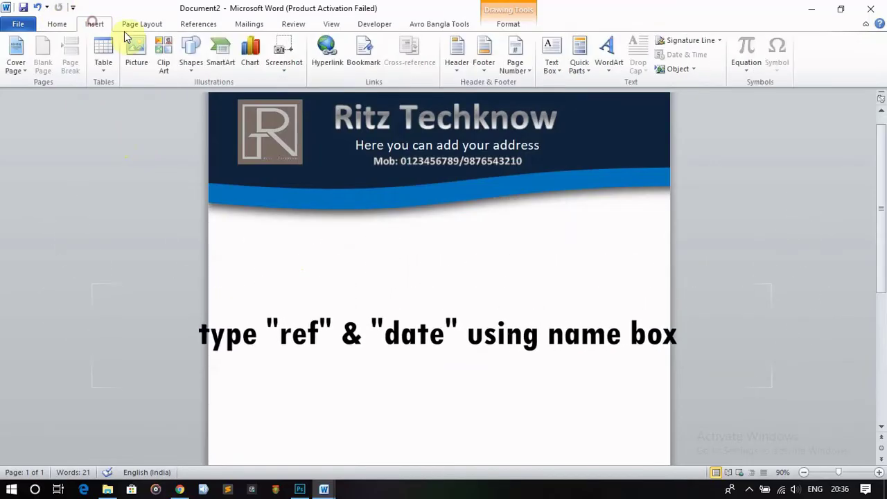
{"action": "left_click", "coordinate": [551, 58]}
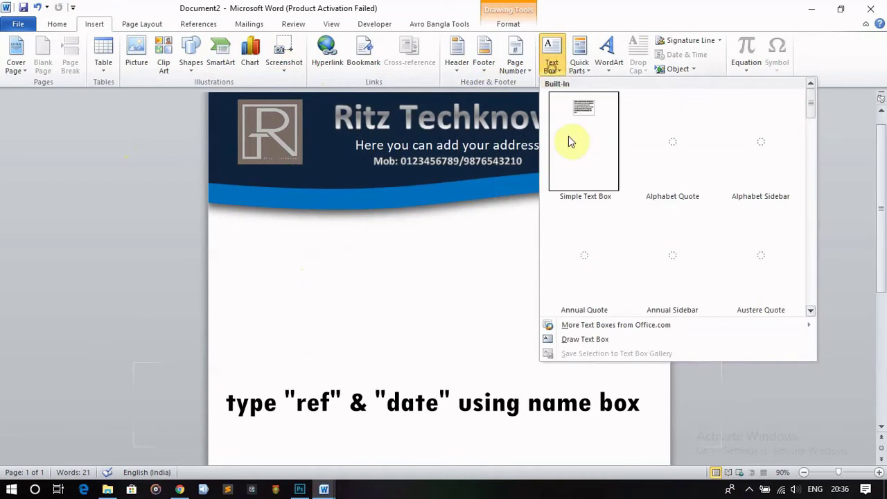
{"action": "left_click", "coordinate": [579, 341]}
{"action": "left_click_drag", "start_coordinate": [208, 246], "coordinate": [706, 225]}
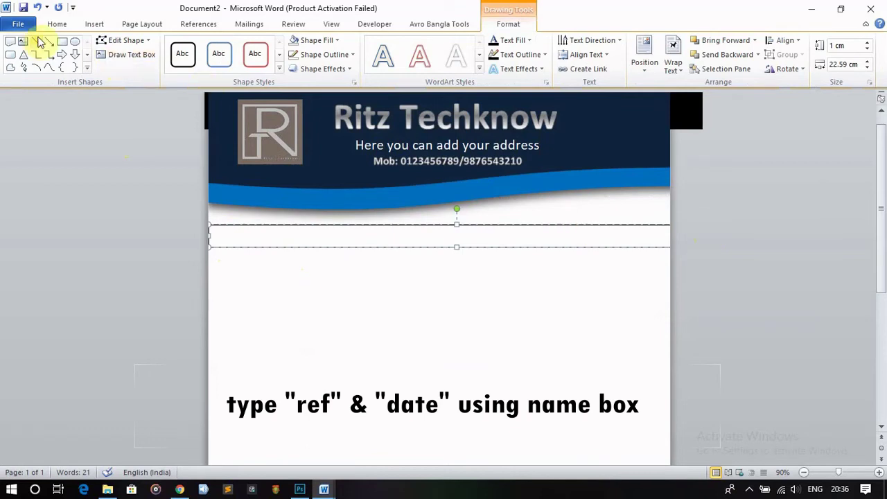
Set the box's font size to 14 and type 'Ref.....' at left and 'Date:' at right.
{"action": "left_click", "coordinate": [58, 24]}
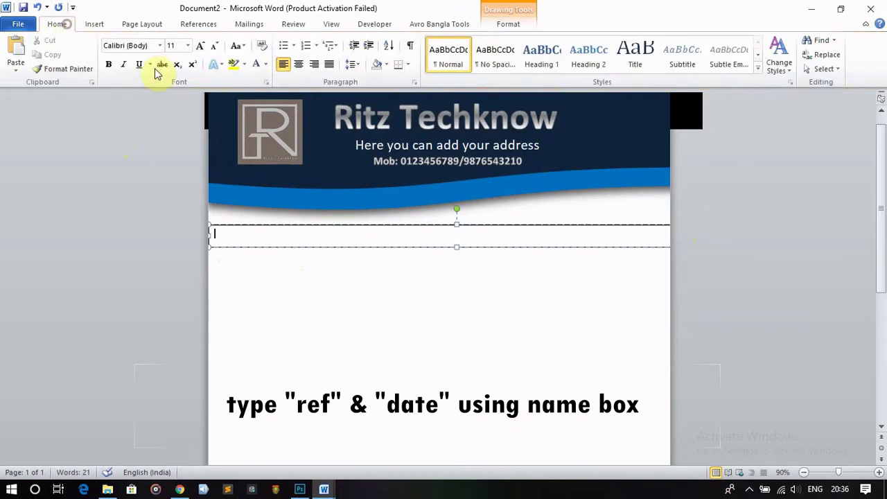
{"action": "left_click", "coordinate": [201, 46]}
{"action": "type", "text": "Ref"}
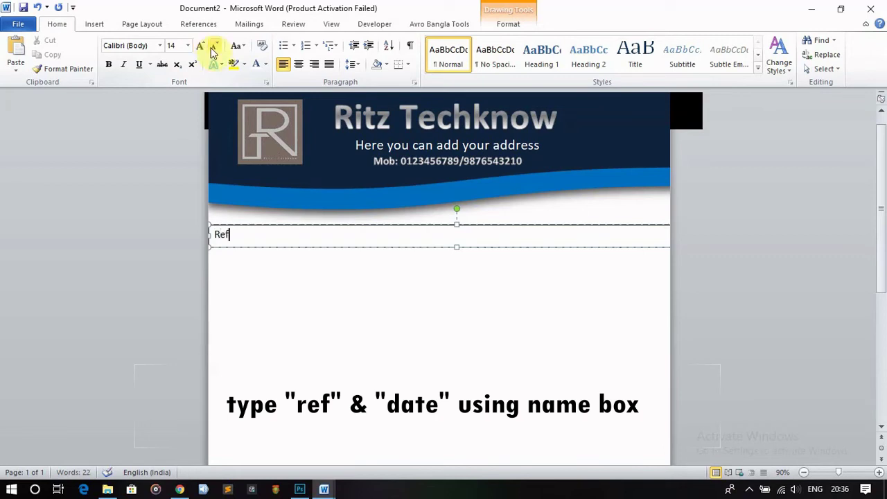
{"action": "type", "text": ".."}
{"action": "type", "text": "..."}
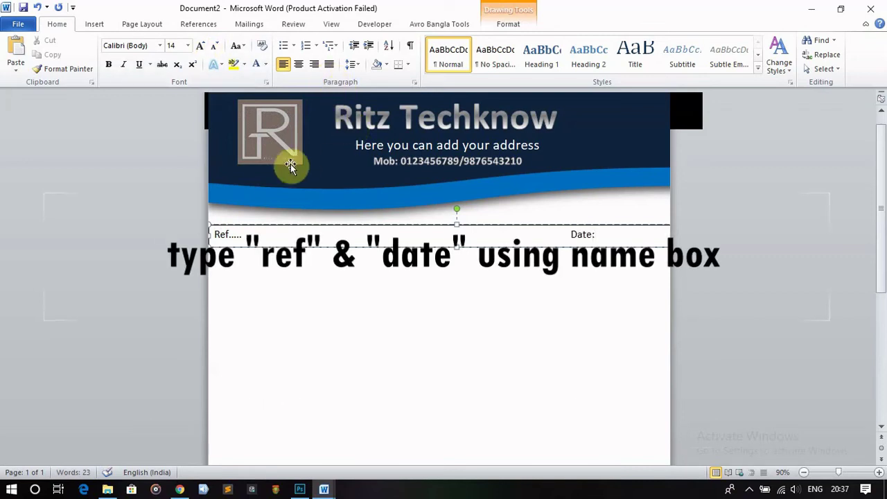
{"action": "left_click", "coordinate": [382, 248]}
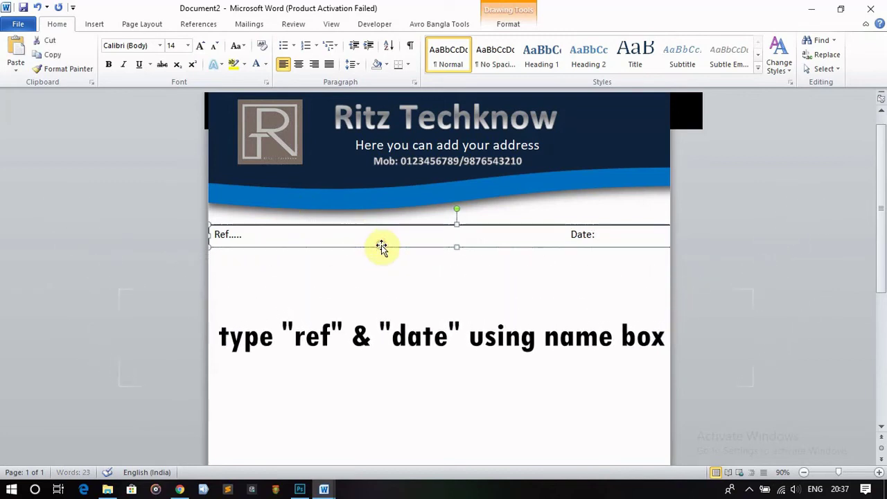
Give the Ref/Date text box No Fill and No Outline.
{"action": "left_click", "coordinate": [501, 25]}
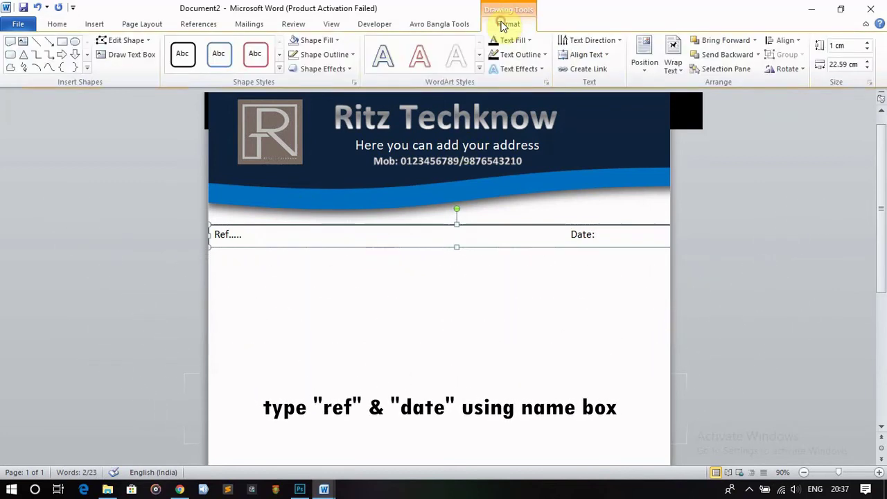
{"action": "left_click", "coordinate": [337, 39]}
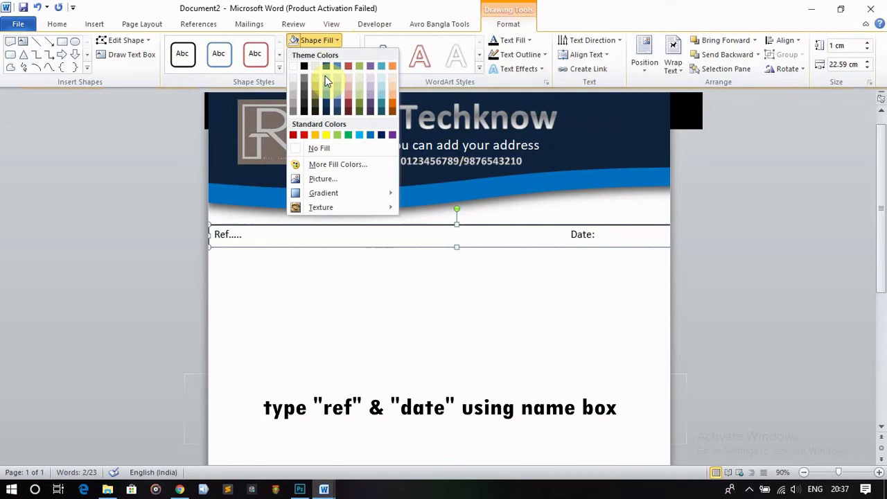
{"action": "left_click", "coordinate": [311, 149]}
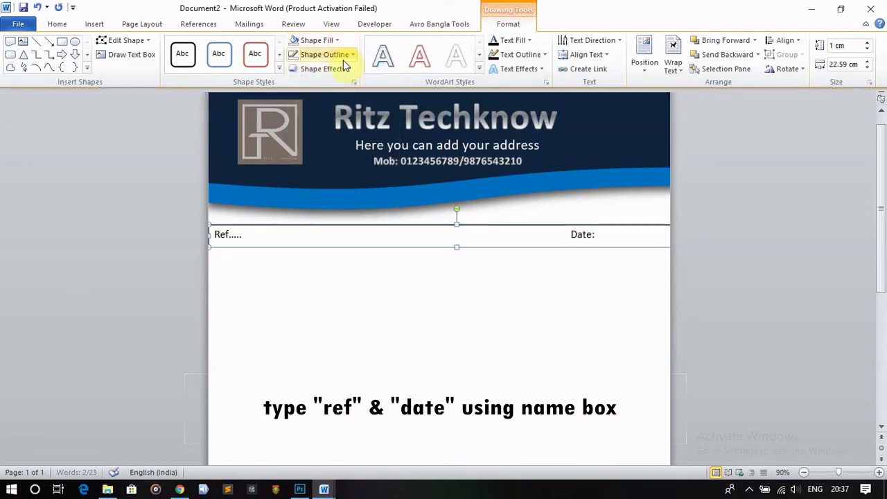
{"action": "left_click", "coordinate": [343, 55]}
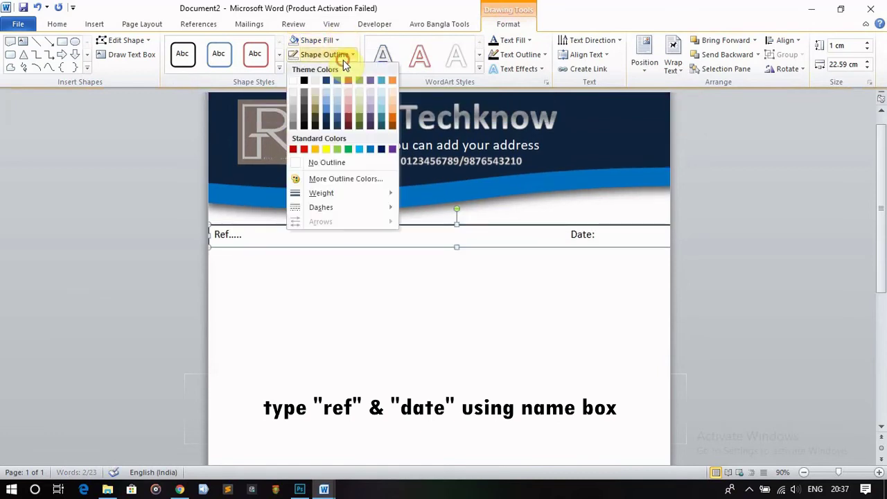
{"action": "left_click", "coordinate": [296, 160]}
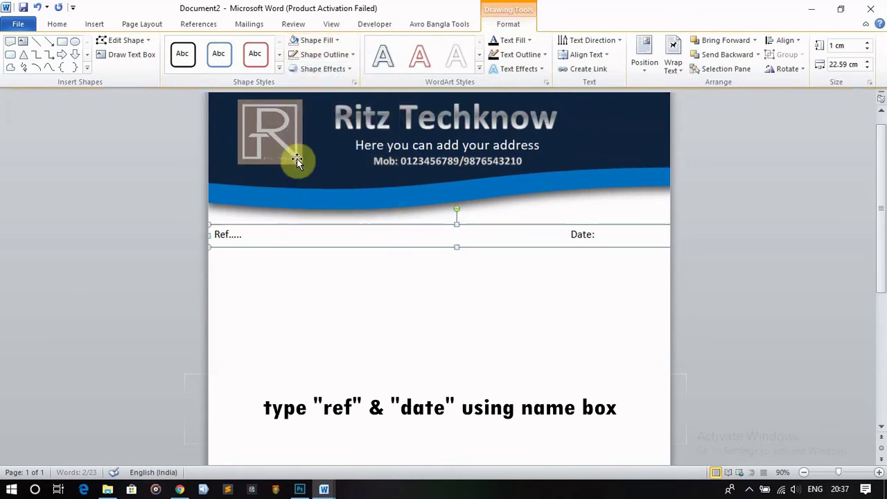
Adjust the spacing so 'Ref.....' and 'Date:' sit slightly inset from the page edges.
{"action": "left_click", "coordinate": [215, 233]}
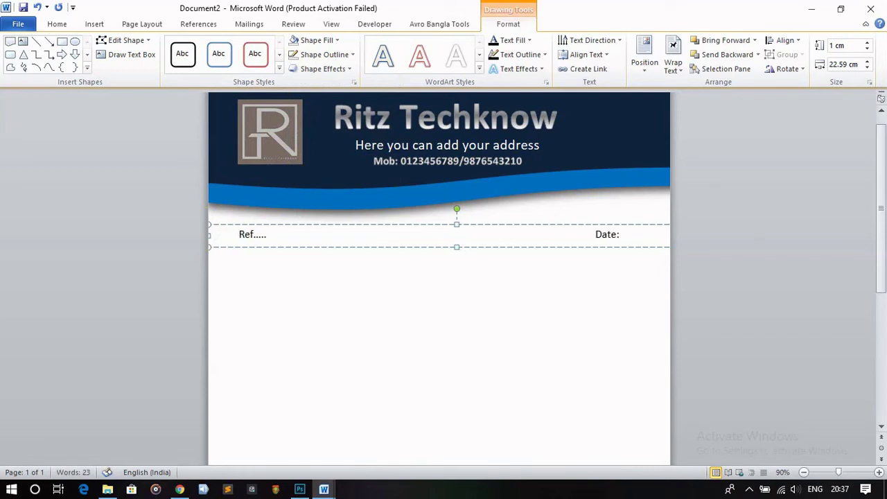
{"action": "left_click", "coordinate": [591, 235]}
{"action": "key", "text": "BackSpace"}
{"action": "key", "text": "BackSpace"}
{"action": "key", "text": "BackSpace"}
{"action": "key", "text": "BackSpace"}
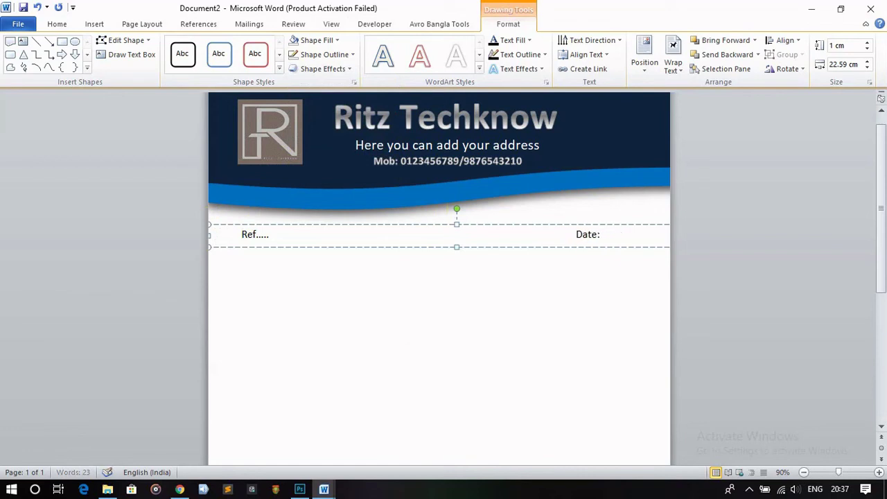
Add the ytlogo image as a custom picture watermark with Washout enabled.
{"action": "left_click", "coordinate": [507, 299]}
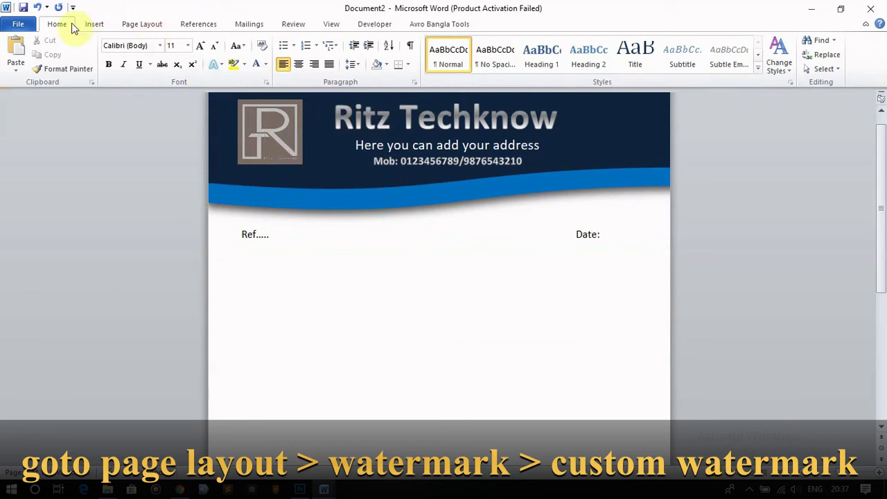
{"action": "left_click", "coordinate": [140, 24]}
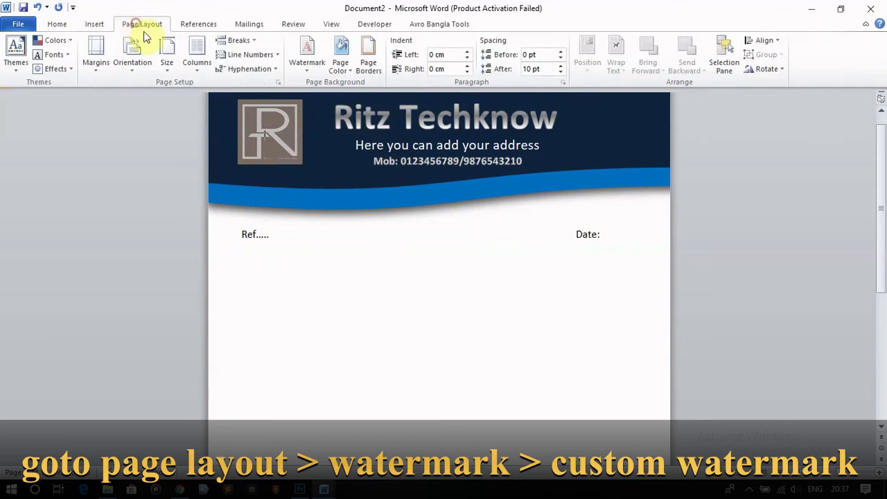
{"action": "left_click", "coordinate": [307, 69]}
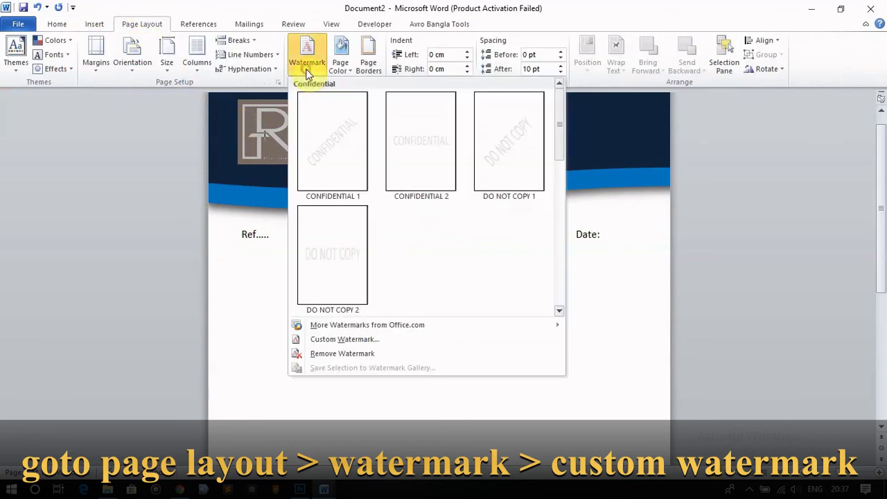
{"action": "left_click", "coordinate": [377, 339]}
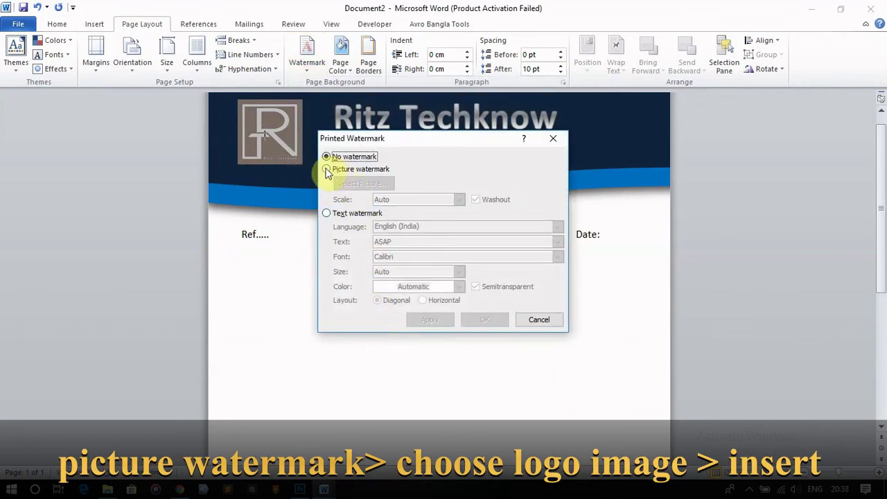
{"action": "left_click", "coordinate": [327, 169]}
{"action": "left_click", "coordinate": [365, 183]}
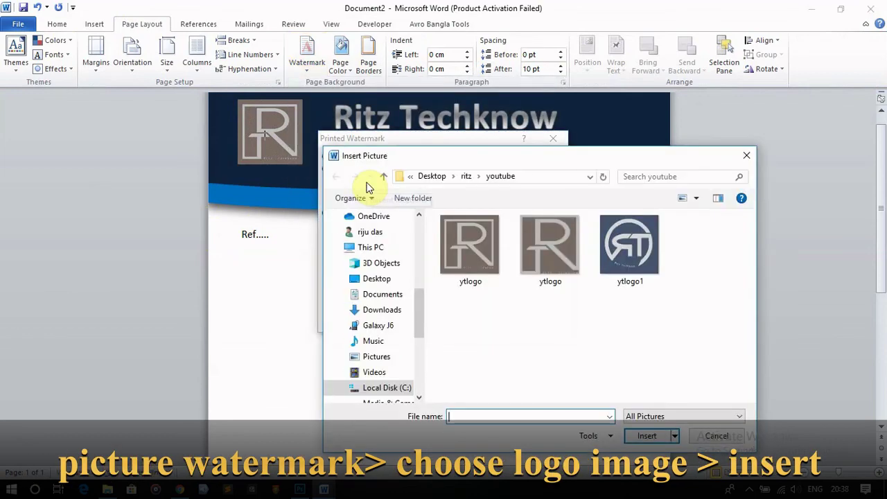
{"action": "left_click", "coordinate": [450, 244]}
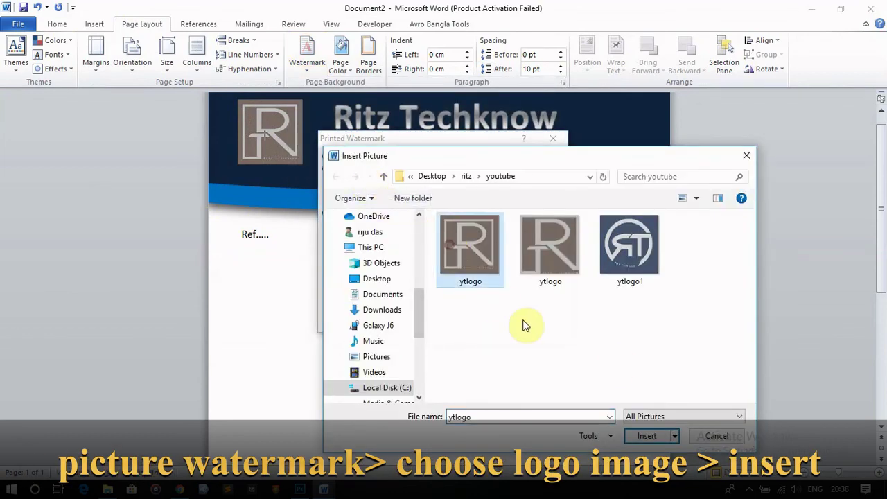
{"action": "left_click", "coordinate": [639, 436]}
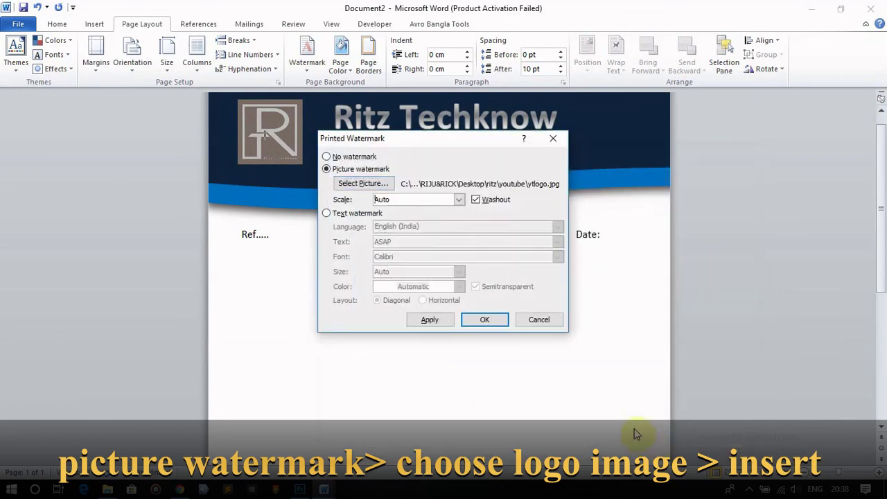
{"action": "left_click", "coordinate": [485, 322]}
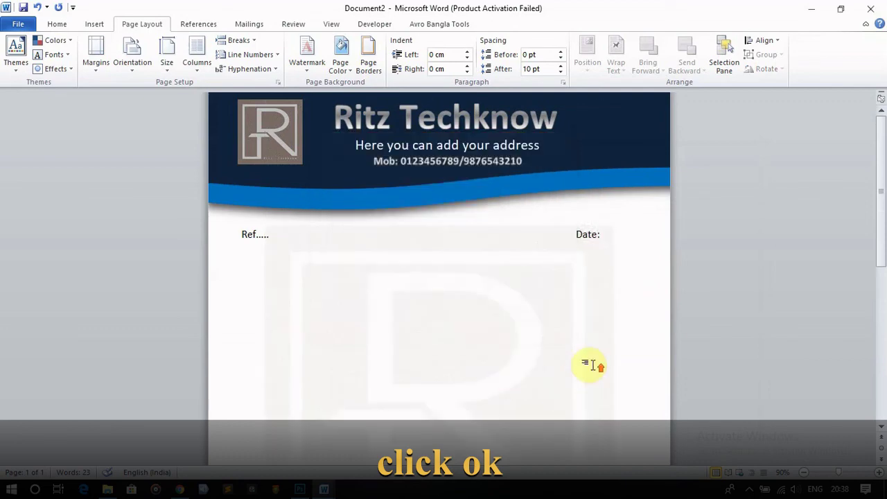
{"action": "scroll", "coordinate": [588, 365], "scroll_direction": "up", "scroll_amount": 1, "text": "ctrl"}
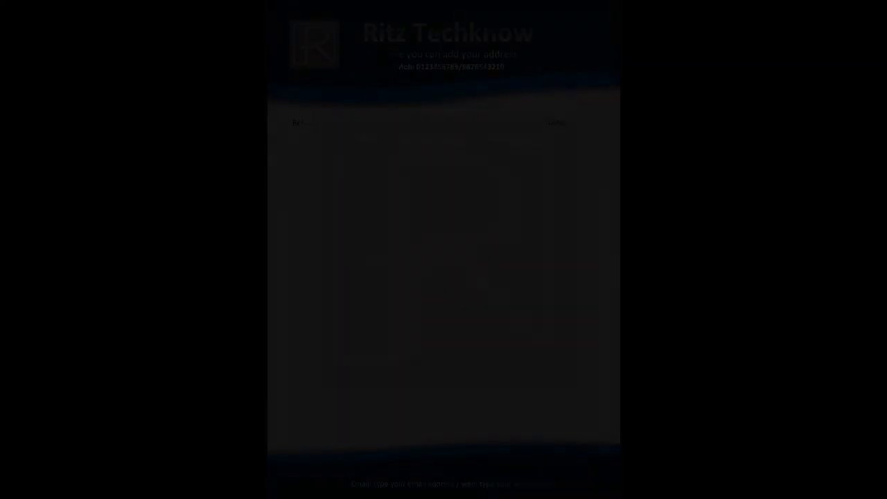